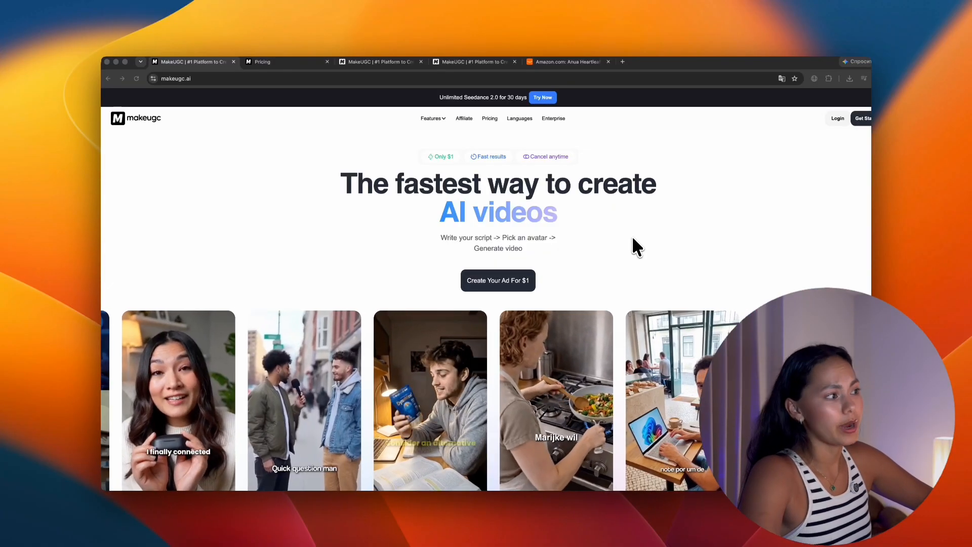
Examine the MakeUGC homepage's sample videos and its feature sections on AI actors, product-in-hand video, motion control, video editor and workflow mode.
{"action": "scroll", "coordinate": [633, 236], "scroll_direction": "down", "scroll_amount": 2}
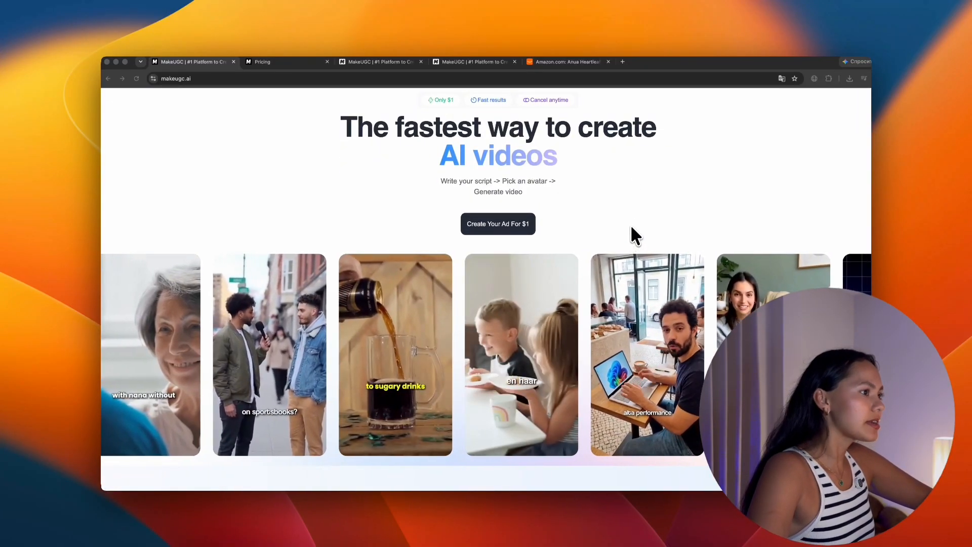
{"action": "scroll", "coordinate": [630, 215], "scroll_direction": "down", "scroll_amount": 1}
{"action": "scroll", "coordinate": [626, 208], "scroll_direction": "down", "scroll_amount": 2}
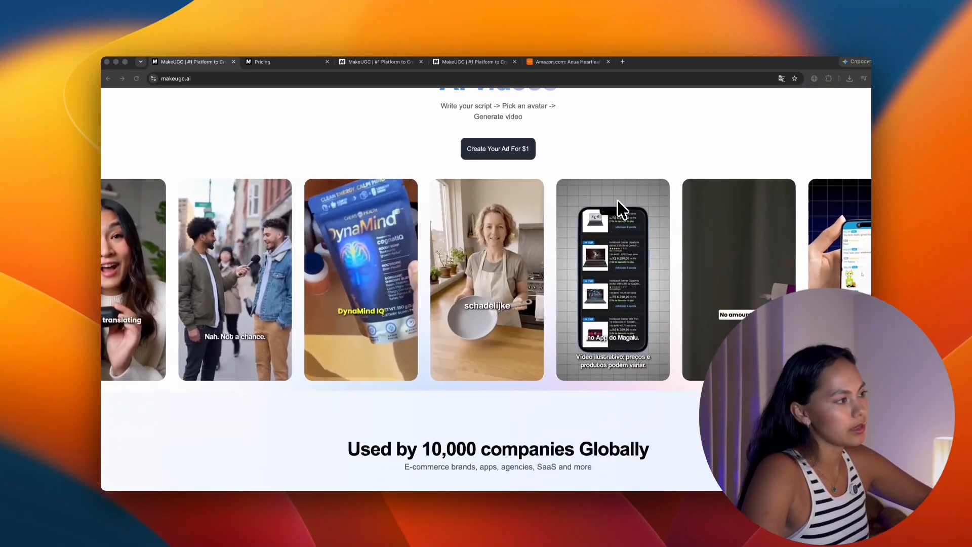
{"action": "scroll", "coordinate": [596, 303], "scroll_direction": "down", "scroll_amount": 5}
{"action": "scroll", "coordinate": [560, 301], "scroll_direction": "down", "scroll_amount": 6}
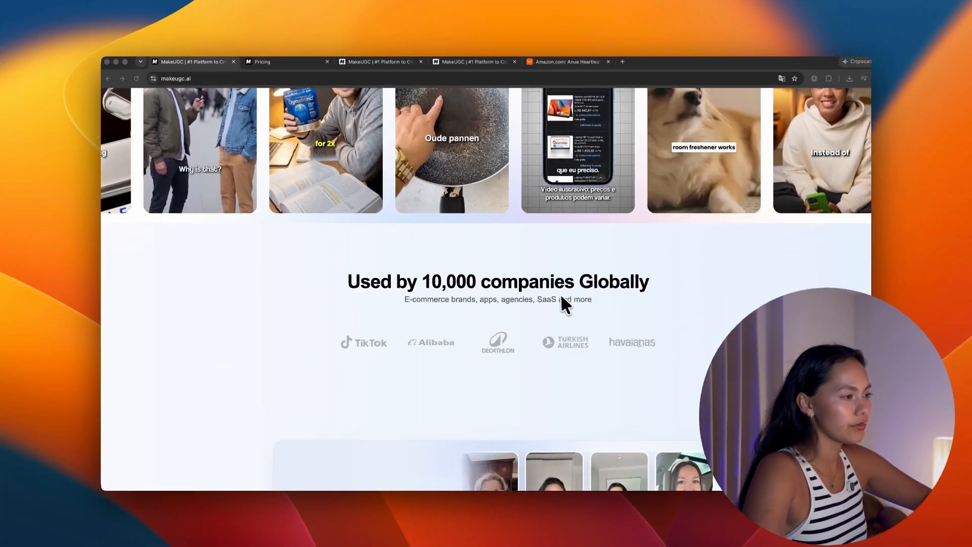
{"action": "scroll", "coordinate": [596, 299], "scroll_direction": "down", "scroll_amount": 4}
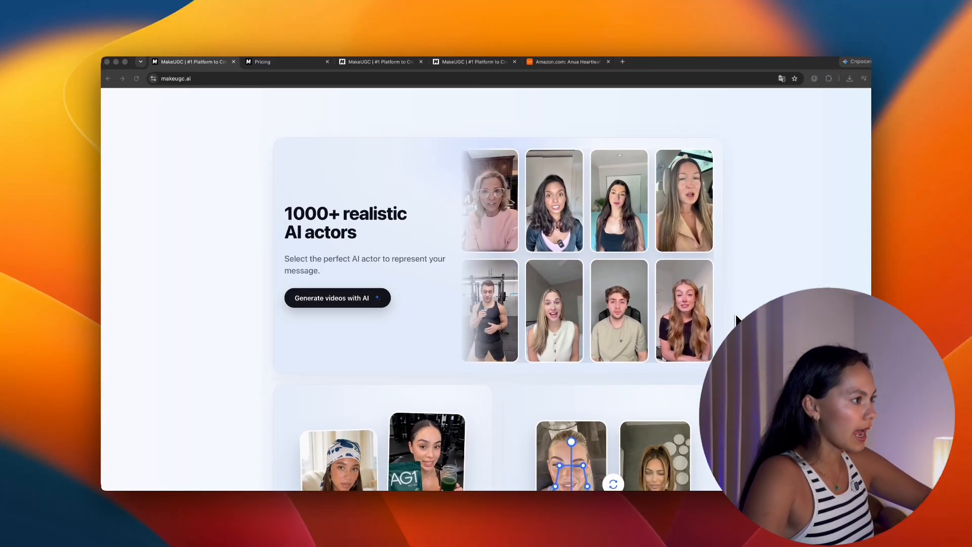
{"action": "scroll", "coordinate": [727, 321], "scroll_direction": "down", "scroll_amount": 4}
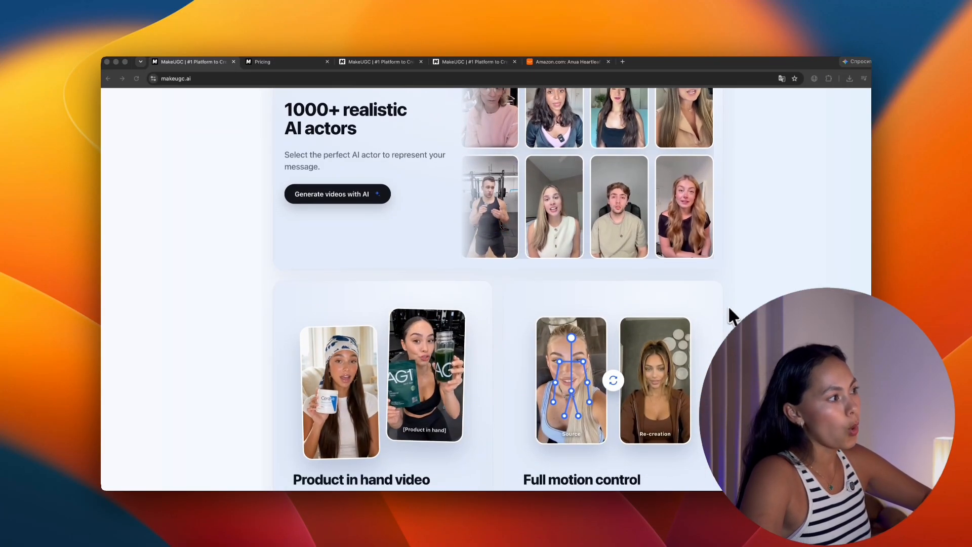
{"action": "scroll", "coordinate": [723, 315], "scroll_direction": "down", "scroll_amount": 4}
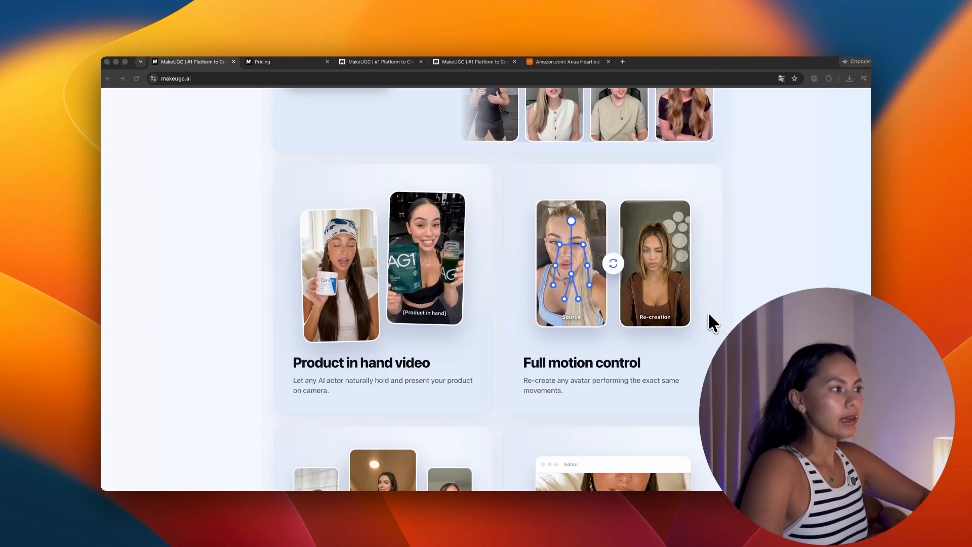
{"action": "scroll", "coordinate": [713, 314], "scroll_direction": "down", "scroll_amount": 2}
{"action": "scroll", "coordinate": [716, 317], "scroll_direction": "down", "scroll_amount": 4}
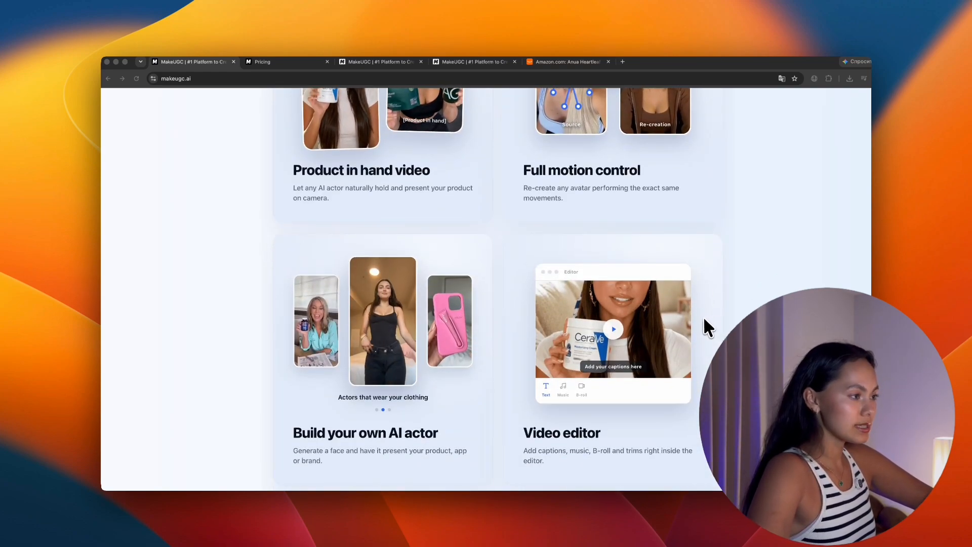
{"action": "scroll", "coordinate": [715, 329], "scroll_direction": "down", "scroll_amount": 1}
{"action": "scroll", "coordinate": [714, 323], "scroll_direction": "down", "scroll_amount": 2}
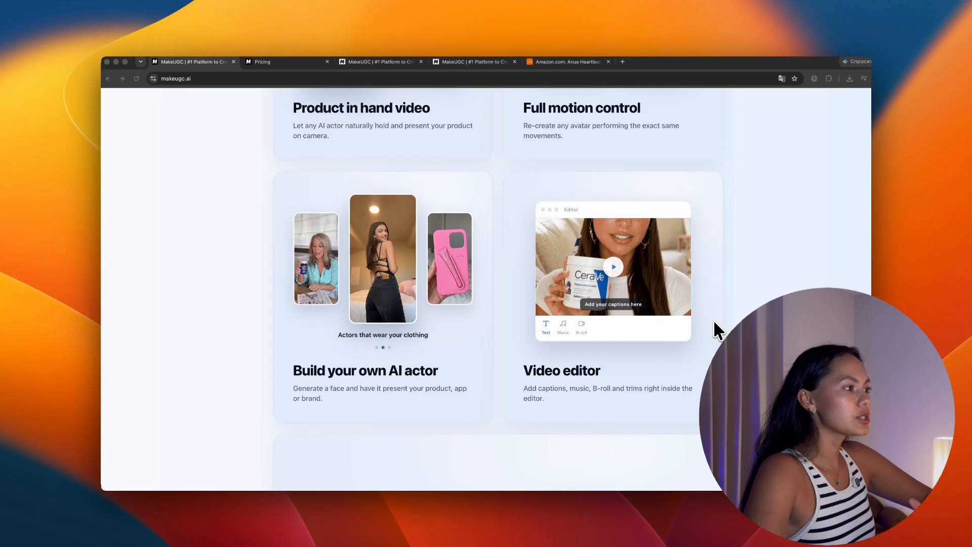
{"action": "scroll", "coordinate": [709, 324], "scroll_direction": "down", "scroll_amount": 3}
{"action": "scroll", "coordinate": [701, 324], "scroll_direction": "down", "scroll_amount": 6}
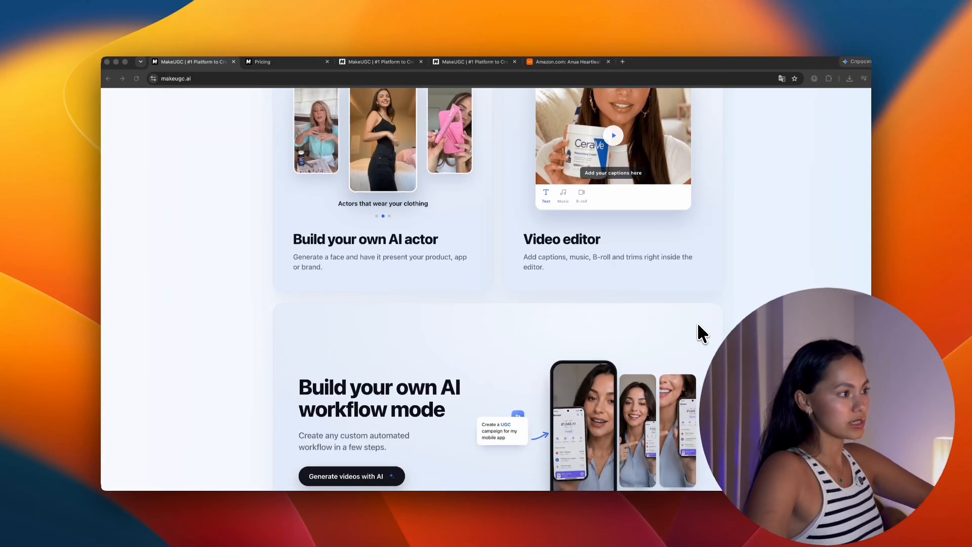
{"action": "scroll", "coordinate": [719, 322], "scroll_direction": "down", "scroll_amount": 8}
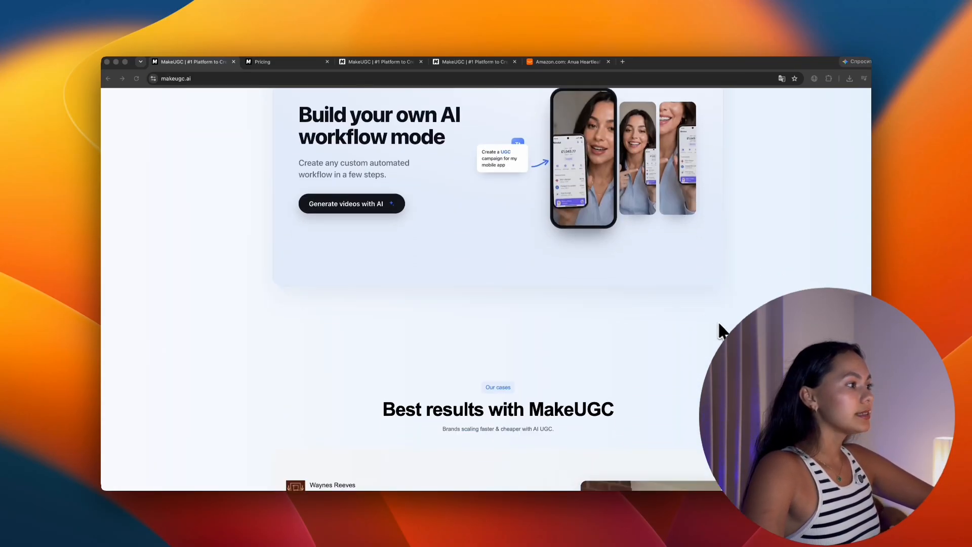
Go through the customer case studies, then review the Content Library section and the 24h special offer on the homepage.
{"action": "scroll", "coordinate": [714, 327], "scroll_direction": "down", "scroll_amount": 5}
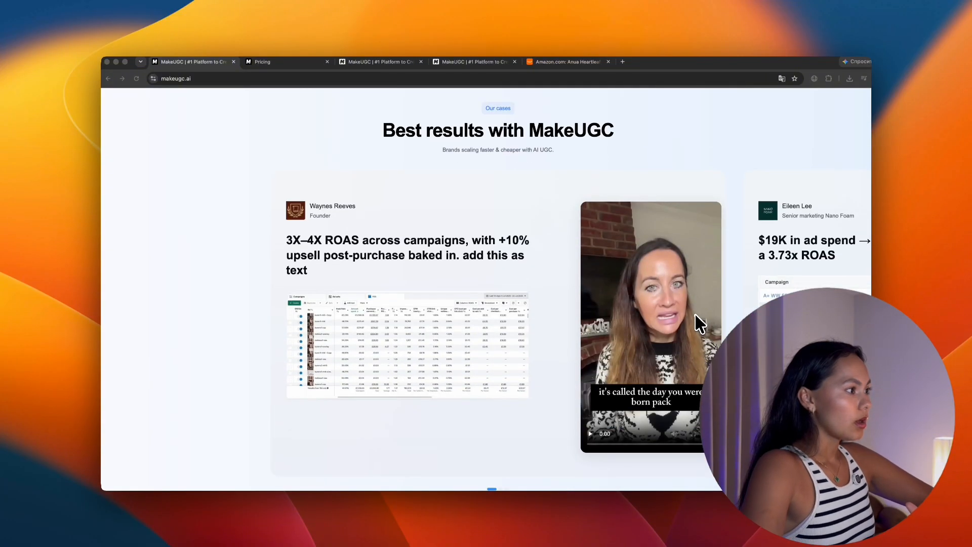
{"action": "scroll", "coordinate": [729, 327], "scroll_direction": "down", "scroll_amount": 5}
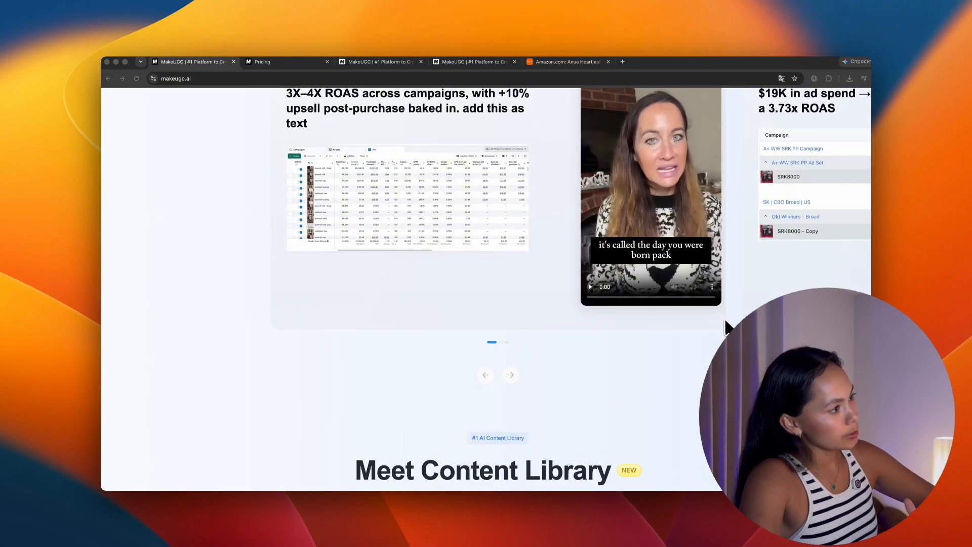
{"action": "scroll", "coordinate": [557, 405], "scroll_direction": "up", "scroll_amount": 2}
{"action": "left_click", "coordinate": [512, 439]}
{"action": "left_click", "coordinate": [512, 439]}
{"action": "left_click", "coordinate": [511, 439]}
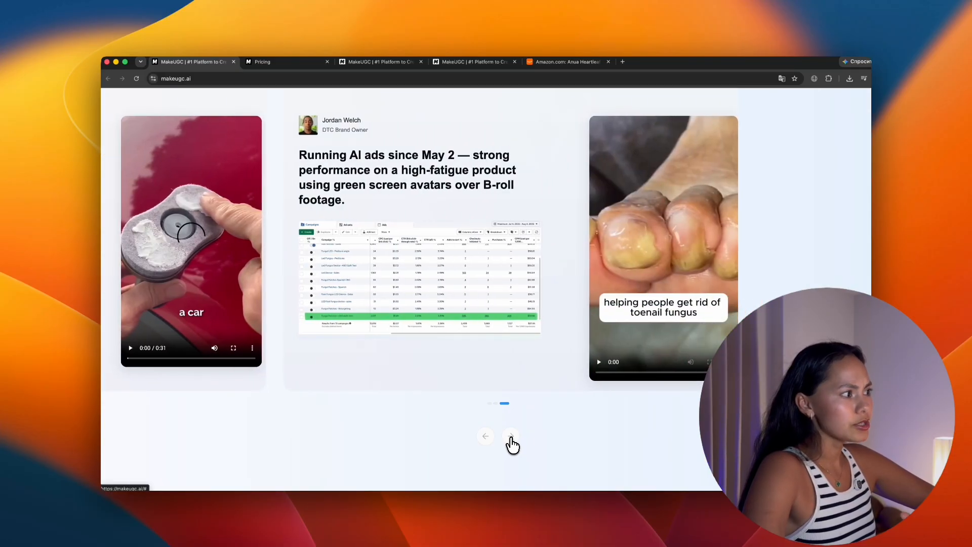
{"action": "scroll", "coordinate": [512, 446], "scroll_direction": "down", "scroll_amount": 10}
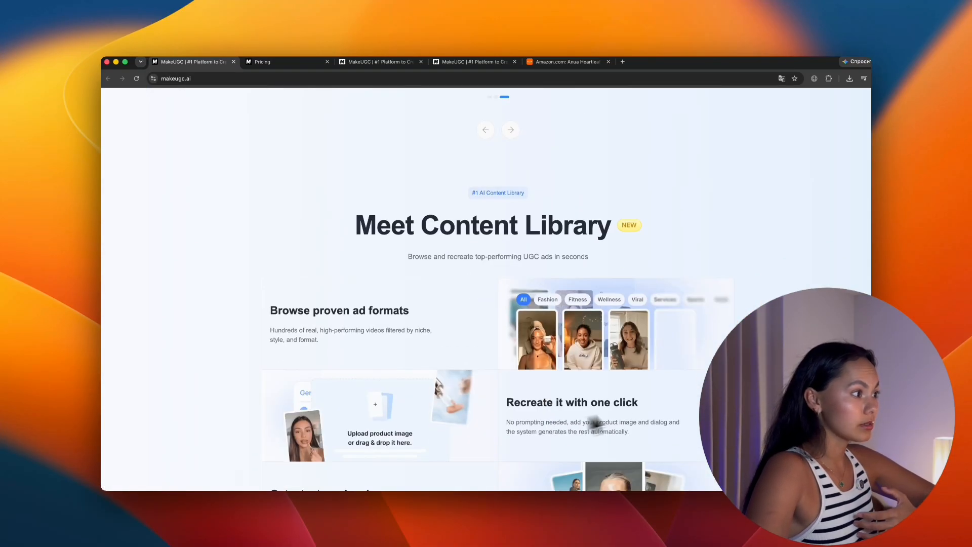
{"action": "scroll", "coordinate": [694, 363], "scroll_direction": "down", "scroll_amount": 4}
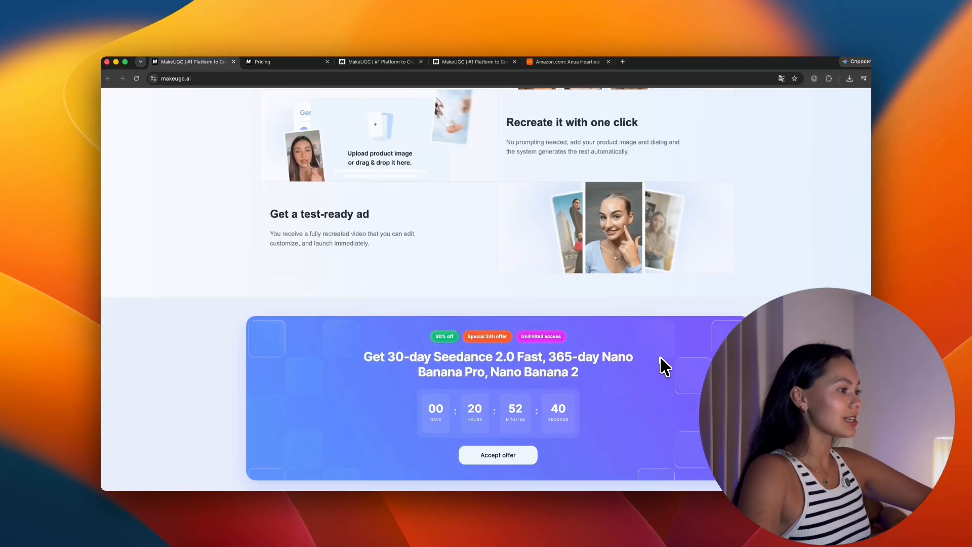
{"action": "scroll", "coordinate": [684, 355], "scroll_direction": "down", "scroll_amount": 3}
{"action": "scroll", "coordinate": [682, 356], "scroll_direction": "up", "scroll_amount": 20}
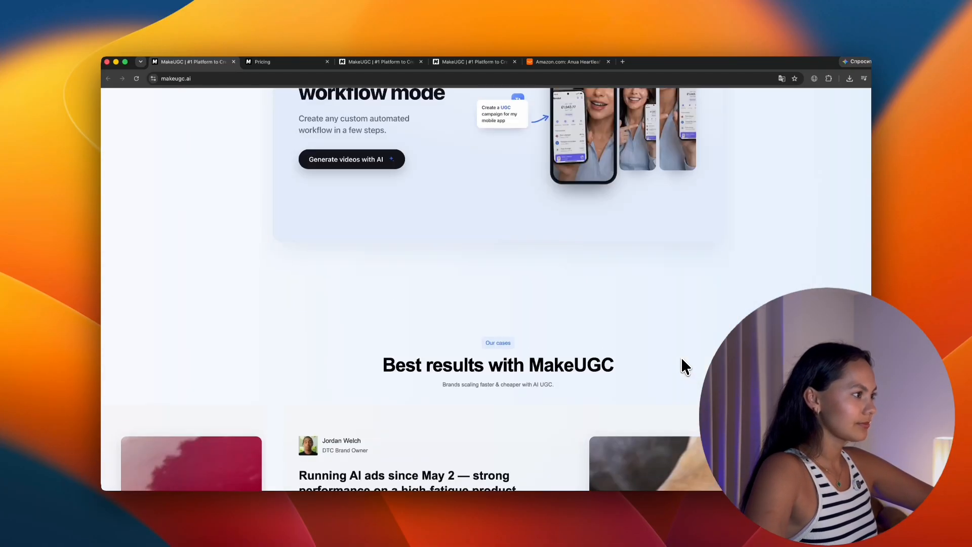
{"action": "scroll", "coordinate": [682, 356], "scroll_direction": "up", "scroll_amount": 15}
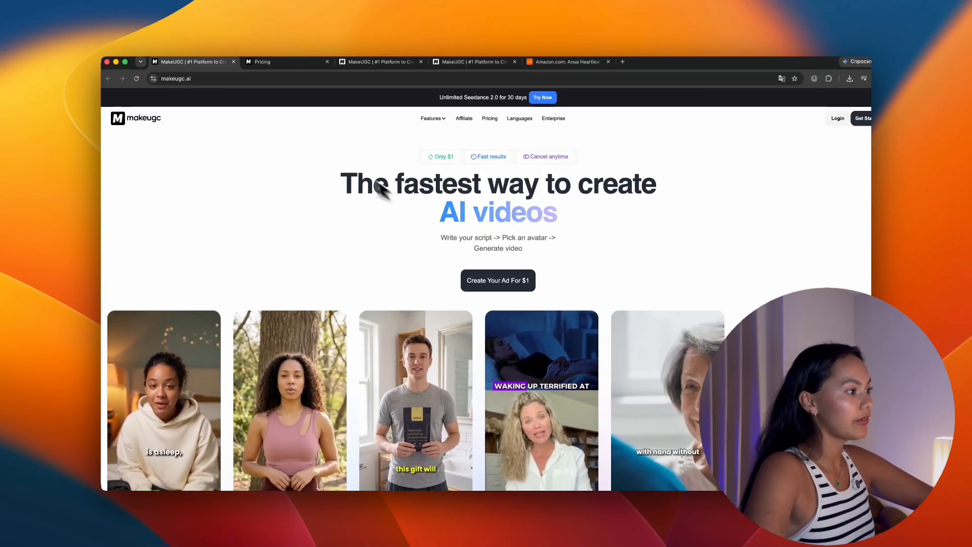
Open the actor library in the New Project workspace and preview the actors Susan and Oliver.
{"action": "left_click", "coordinate": [371, 63]}
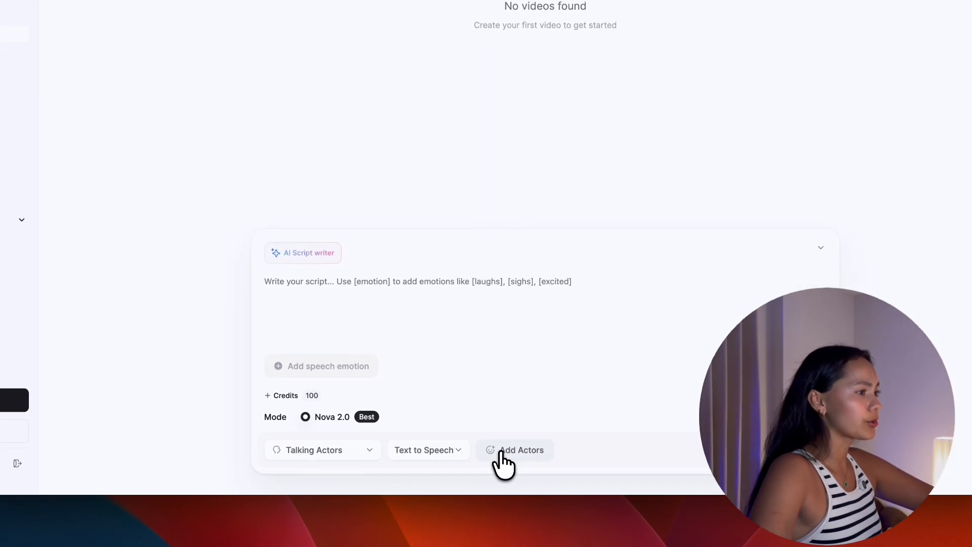
{"action": "left_click", "coordinate": [502, 452]}
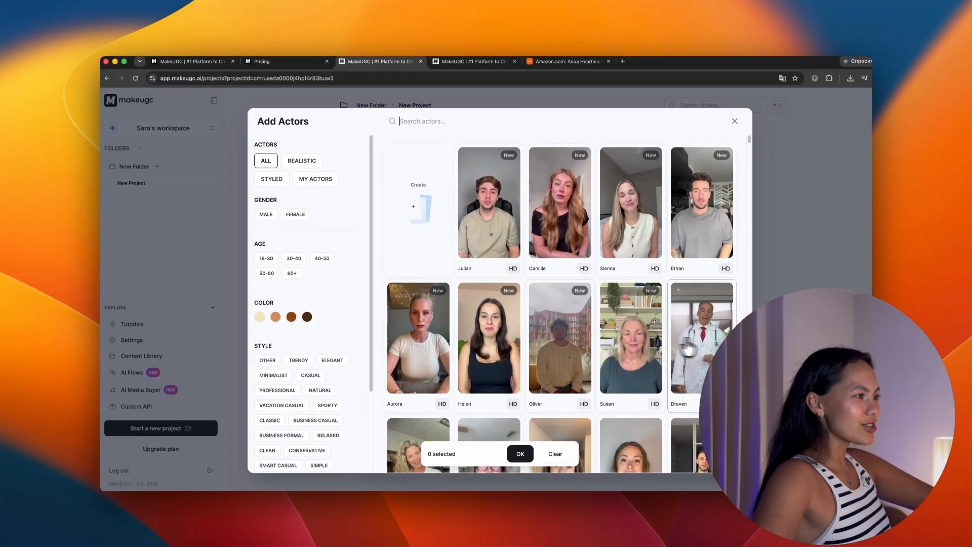
{"action": "scroll", "coordinate": [719, 350], "scroll_direction": "down", "scroll_amount": 2}
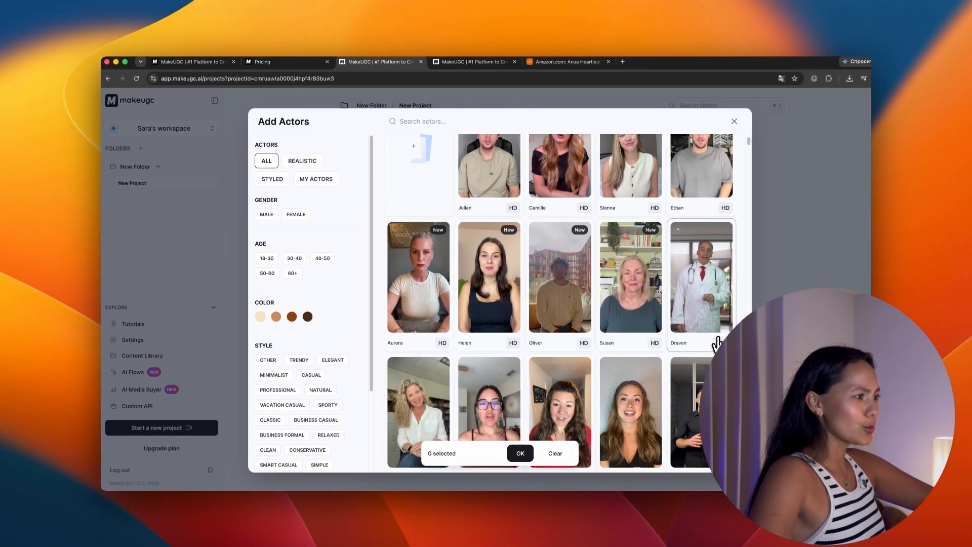
{"action": "left_click", "coordinate": [635, 298]}
{"action": "left_click", "coordinate": [638, 300]}
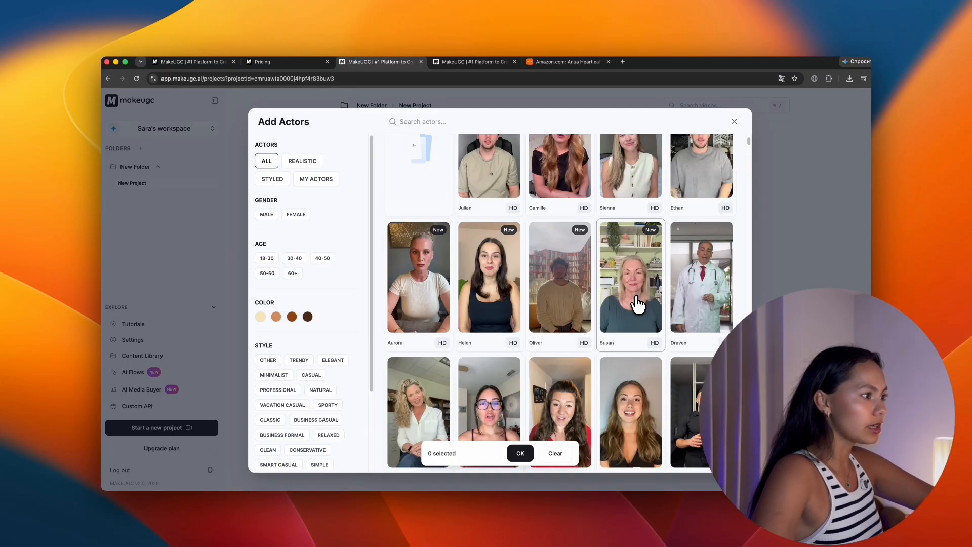
{"action": "scroll", "coordinate": [637, 302], "scroll_direction": "down", "scroll_amount": 1}
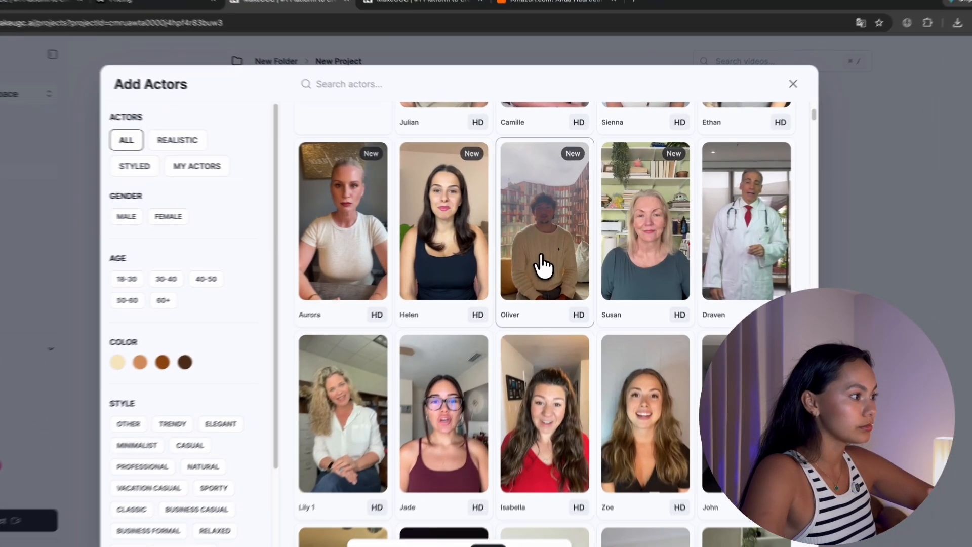
{"action": "left_click", "coordinate": [559, 249]}
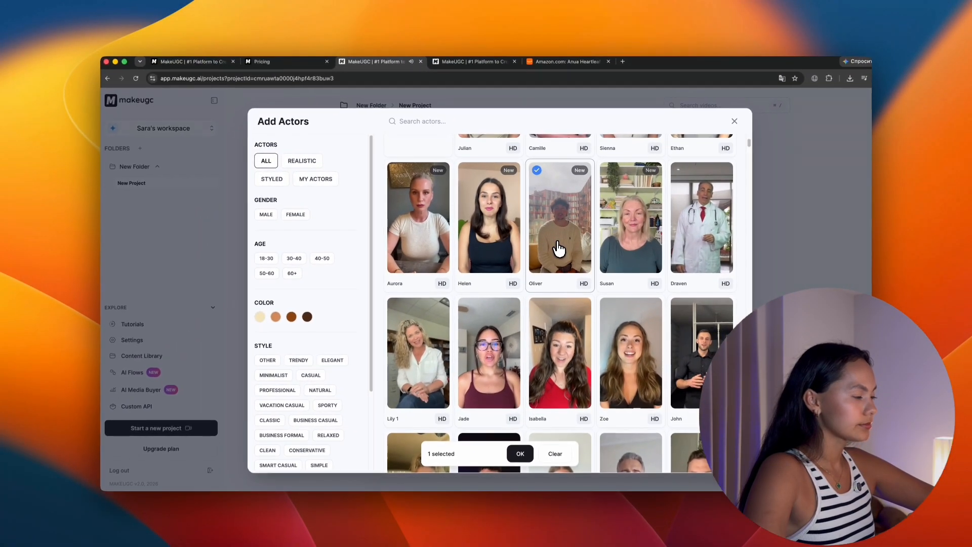
{"action": "left_click", "coordinate": [539, 259]}
{"action": "scroll", "coordinate": [556, 251], "scroll_direction": "down", "scroll_amount": 2}
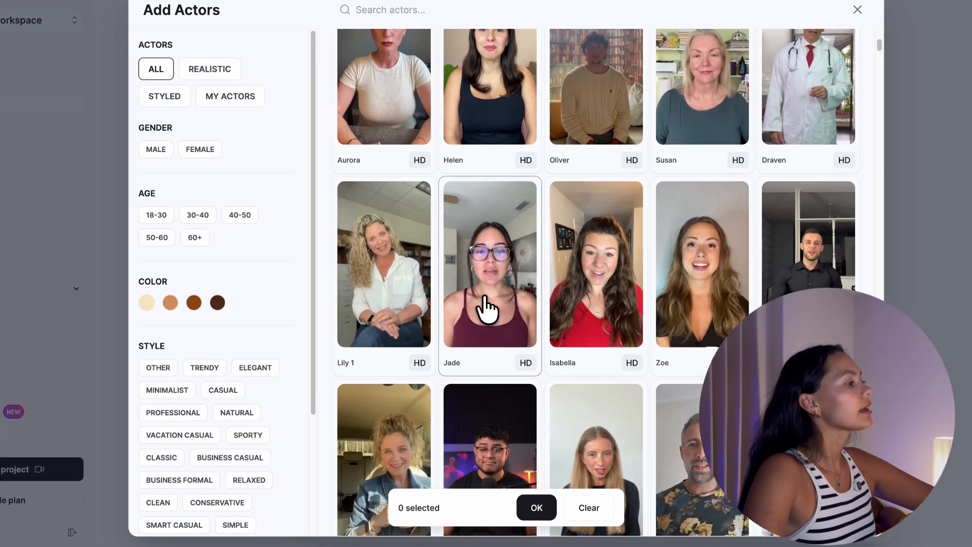
Choose the actor Jade, check the available style filters, and add her to the project.
{"action": "left_click", "coordinate": [485, 304]}
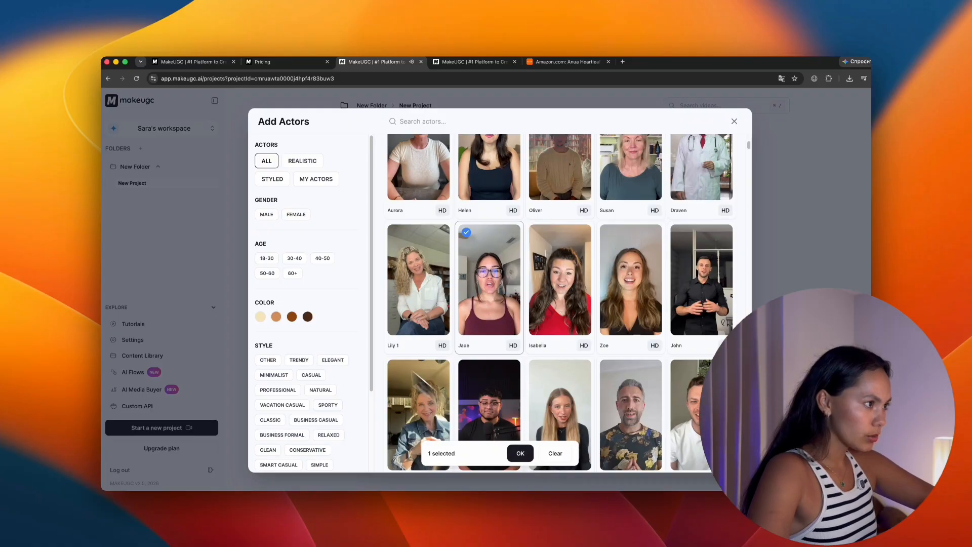
{"action": "scroll", "coordinate": [294, 203], "scroll_direction": "down", "scroll_amount": 4}
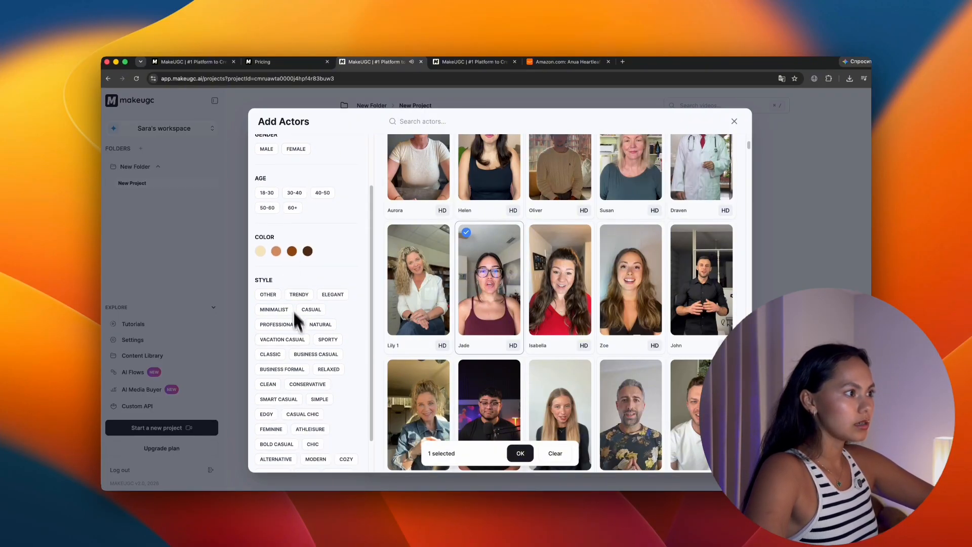
{"action": "scroll", "coordinate": [301, 372], "scroll_direction": "up", "scroll_amount": 4}
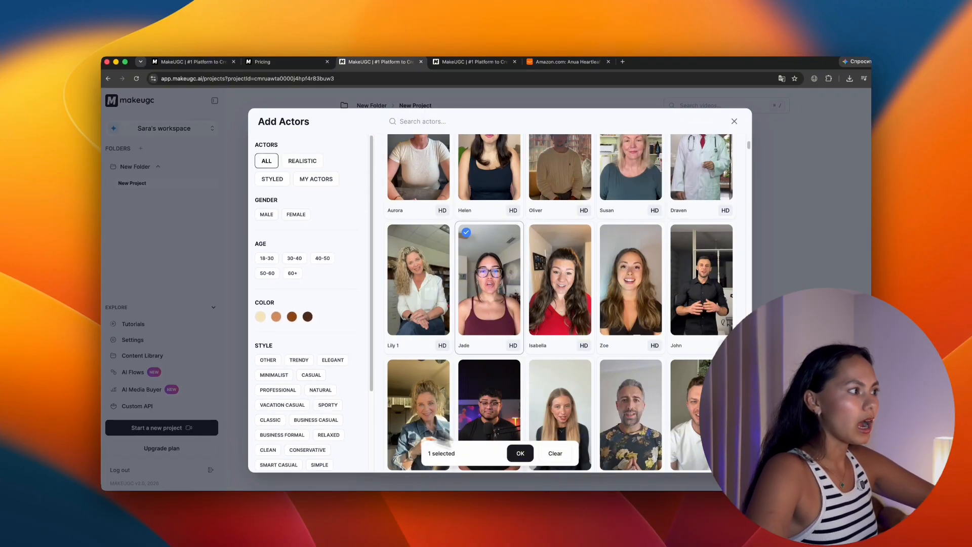
{"action": "left_click", "coordinate": [524, 456]}
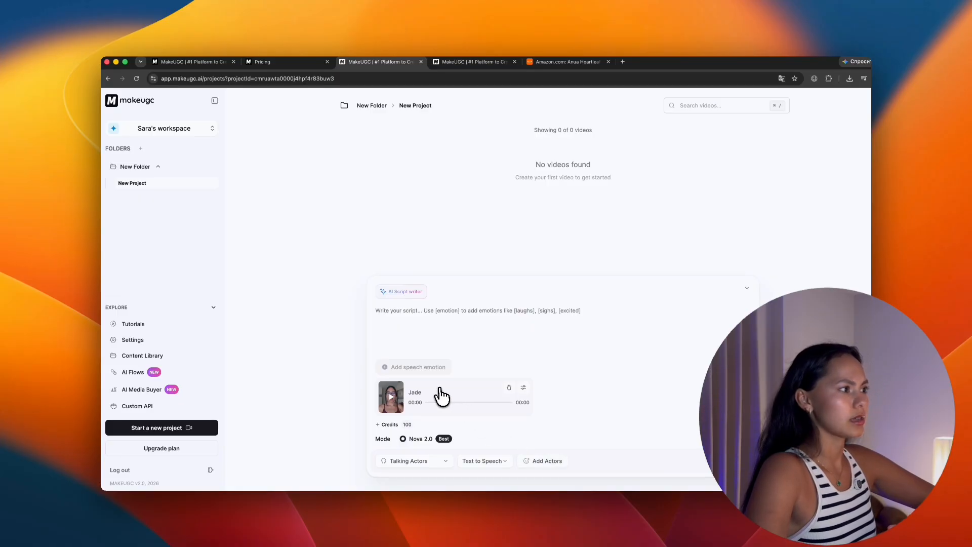
Generate a Product Review script with the AI Script writer from an idea about a light, non-greasy cream that transformed skin in two weeks.
{"action": "left_click", "coordinate": [408, 310]}
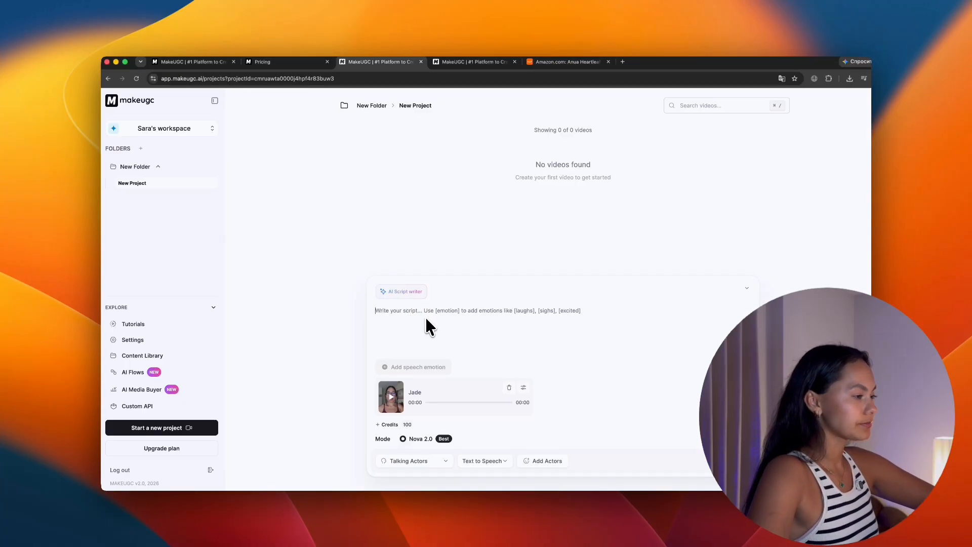
{"action": "type", "text": "Guys, I recently started using this cream—and my skin has literally transformed in just two weeks. It's so light, non-greasy, and absorbs instantly. Honestly, I didn't expect such great results. Link in the description."}
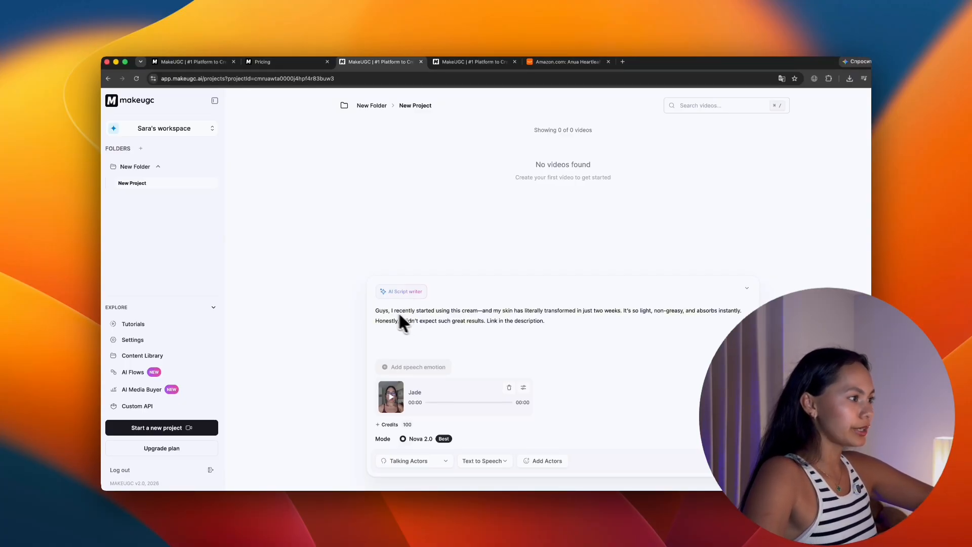
{"action": "left_click", "coordinate": [406, 293]}
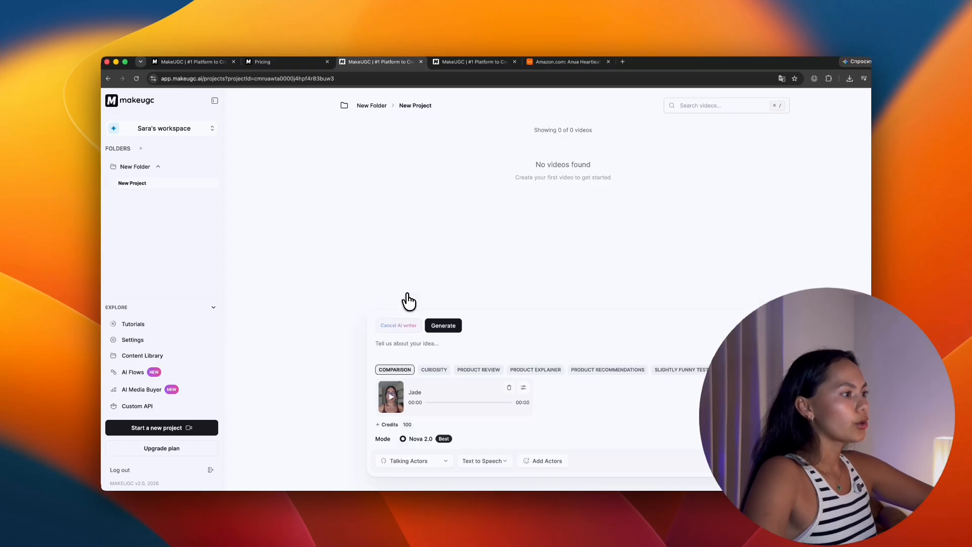
{"action": "type", "text": "Guys, I recently started using this cream—and my skin has literally transformed in just two weeks. It's so light, non-greasy, and absorbs instantly. Honestly, I didn't expect such great results. Link in the description."}
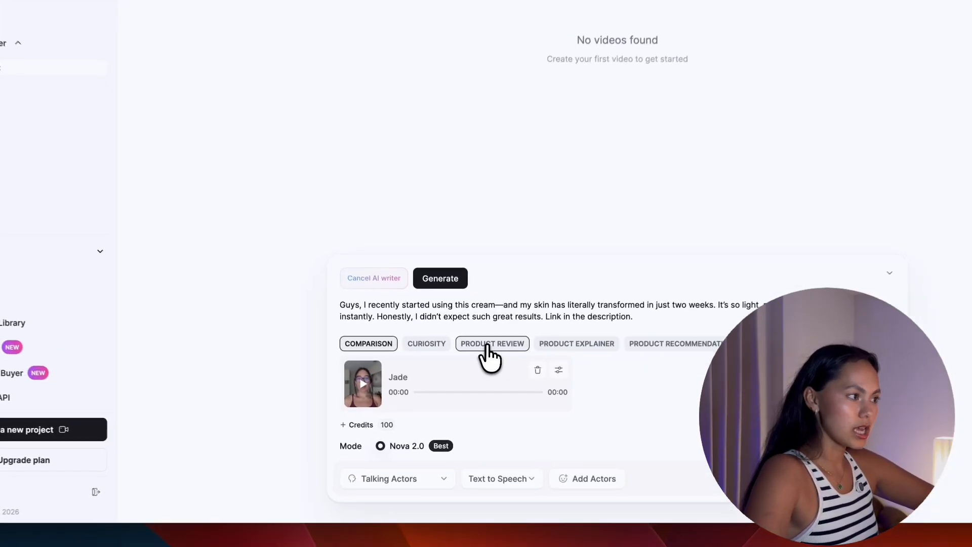
{"action": "left_click", "coordinate": [480, 370]}
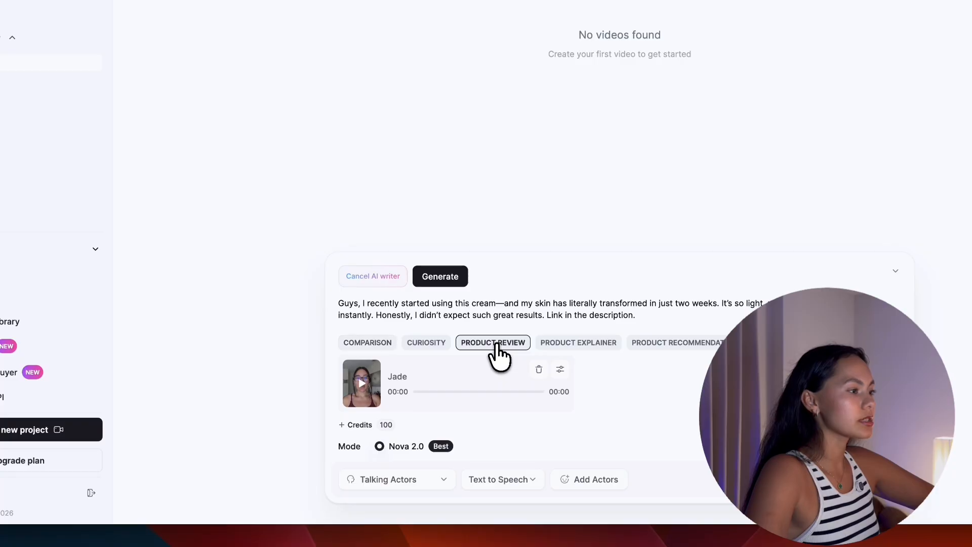
{"action": "left_click", "coordinate": [439, 279]}
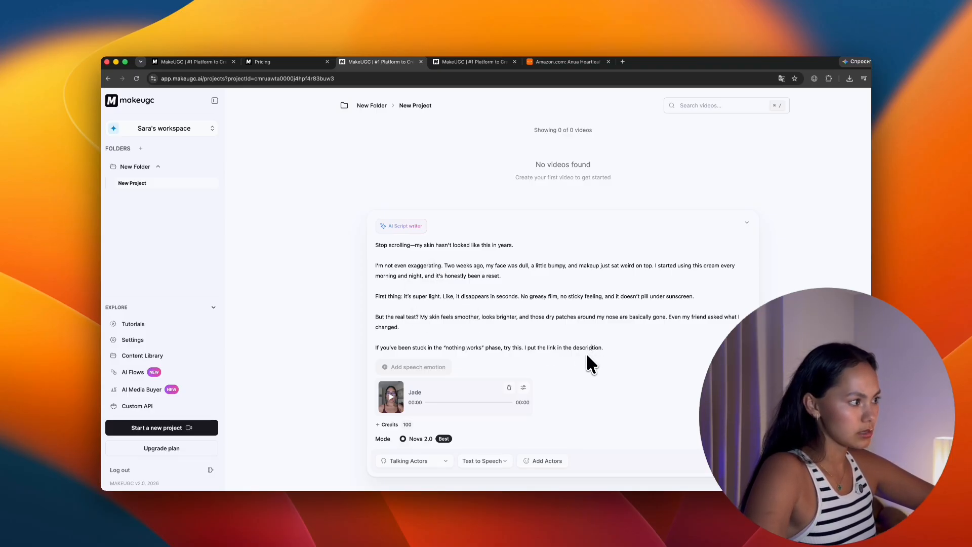
Open Jade's audio settings and preview the voices Camille, Sienna and Ethan from the voice library.
{"action": "left_click", "coordinate": [523, 388]}
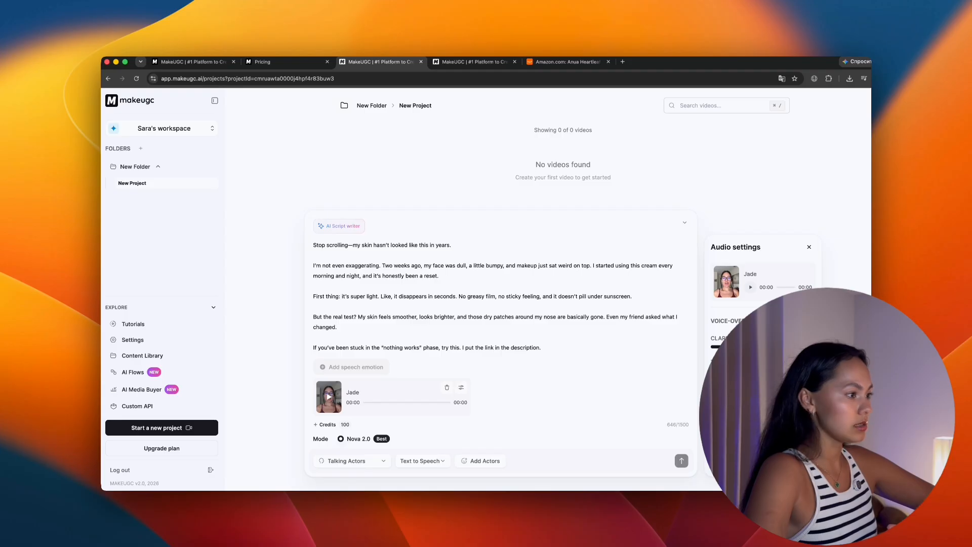
{"action": "left_click", "coordinate": [804, 322]}
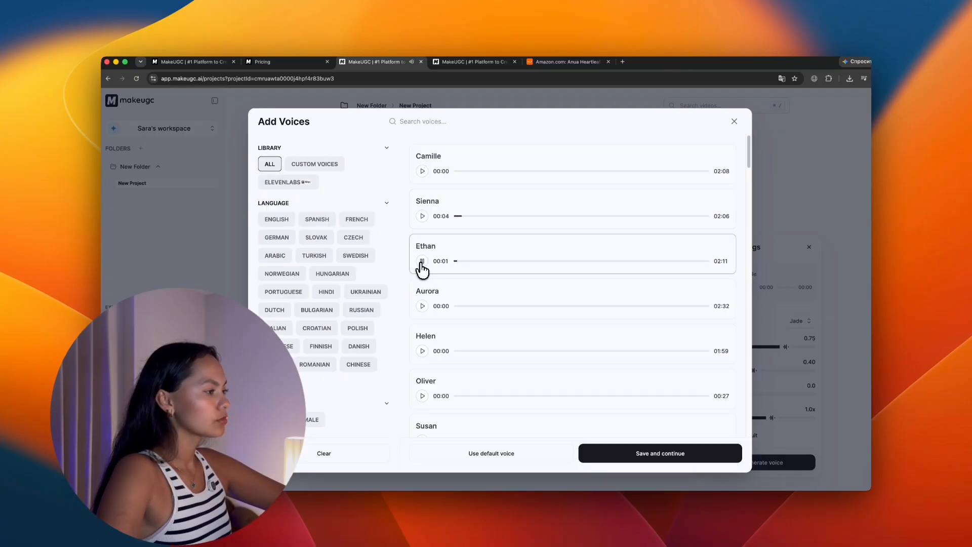
{"action": "left_click", "coordinate": [422, 260]}
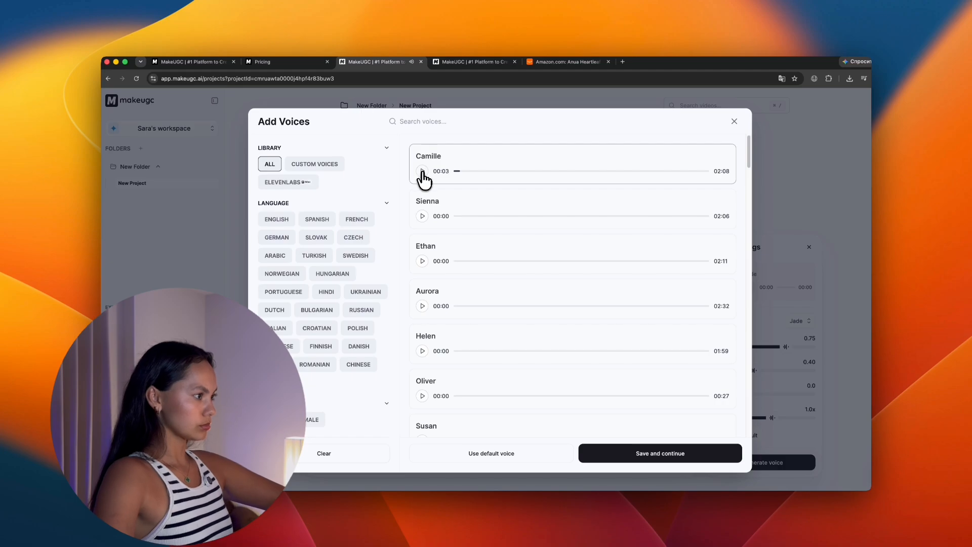
{"action": "left_click", "coordinate": [422, 217]}
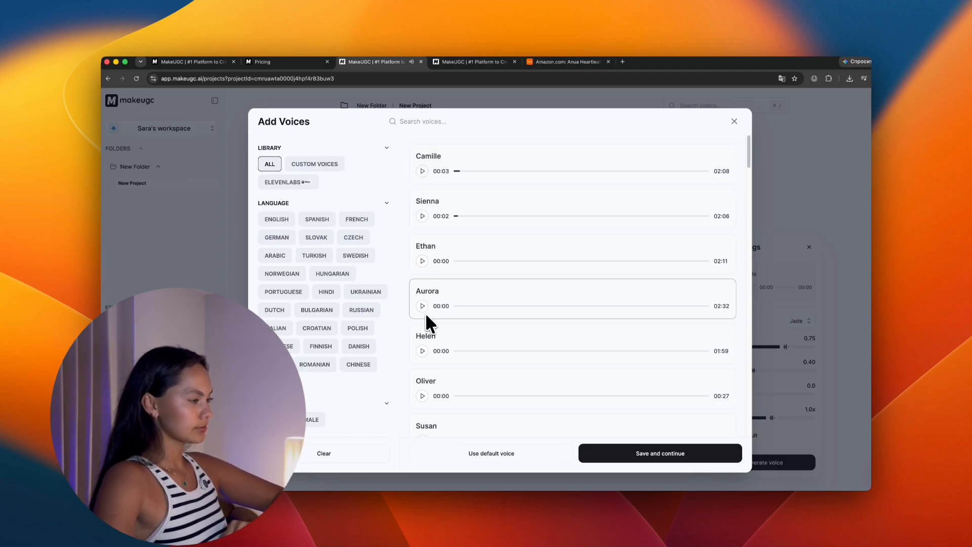
{"action": "left_click", "coordinate": [662, 459]}
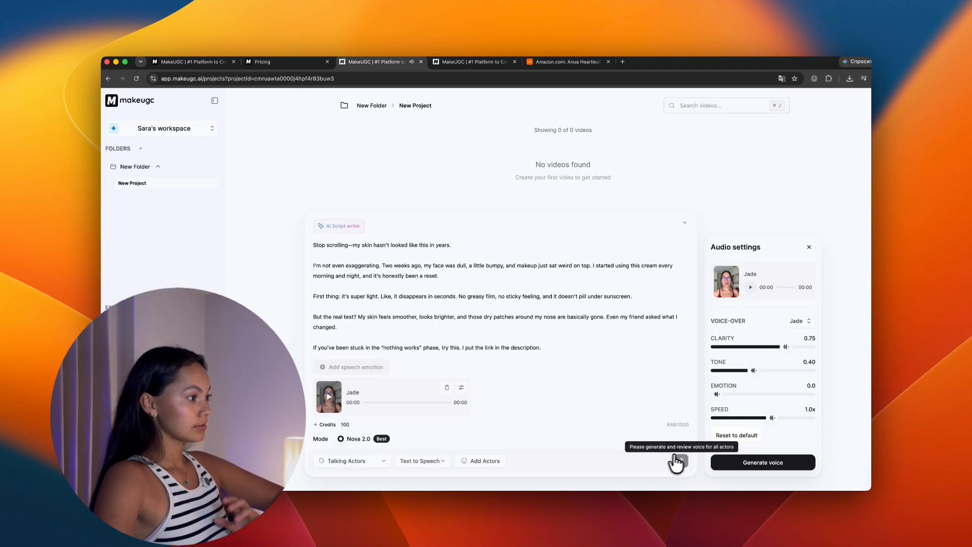
Set Jade's voice-over to the Sienna voice and save the choice.
{"action": "left_click", "coordinate": [805, 326]}
{"action": "left_click", "coordinate": [466, 212]}
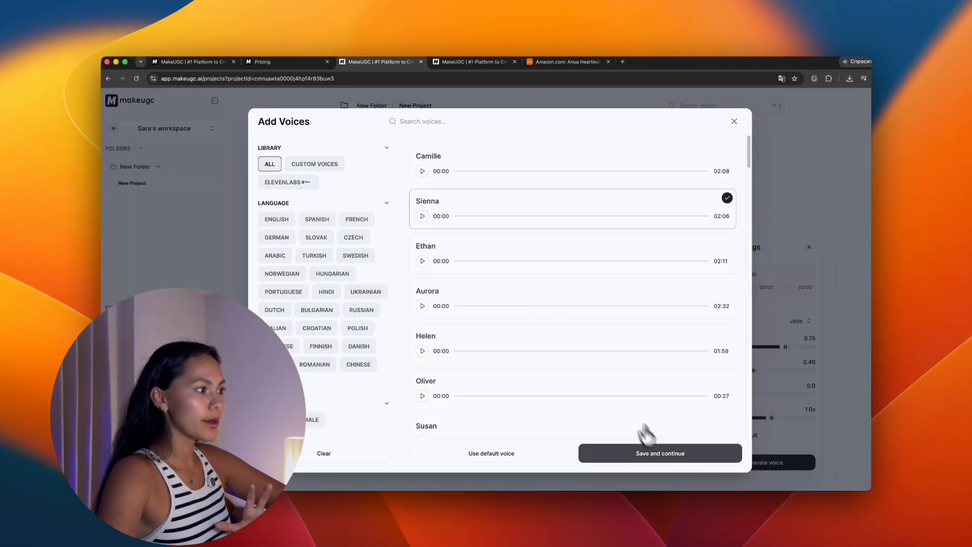
{"action": "left_click", "coordinate": [656, 451]}
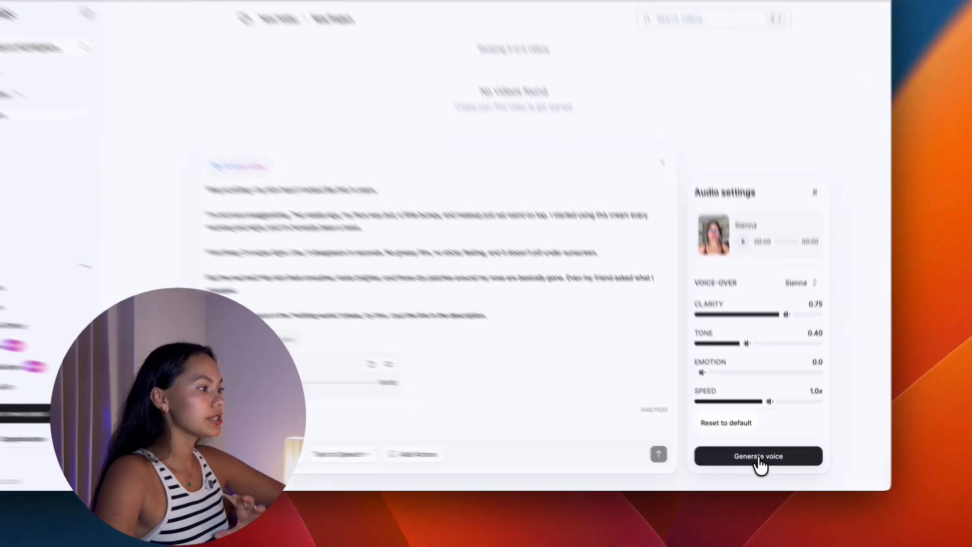
Generate the voice track for the script, listen to a short part of it, and confirm generation of the video.
{"action": "left_click", "coordinate": [765, 461]}
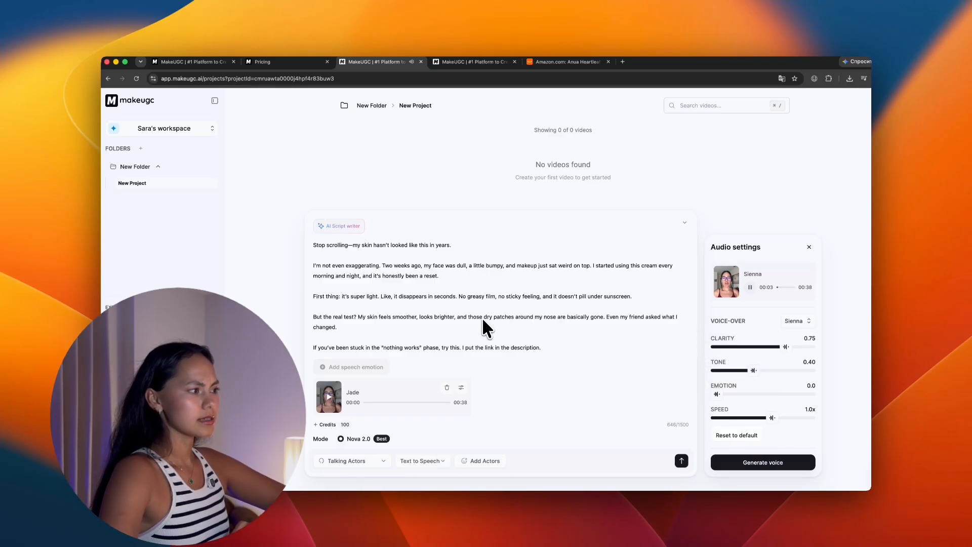
{"action": "left_click", "coordinate": [752, 288]}
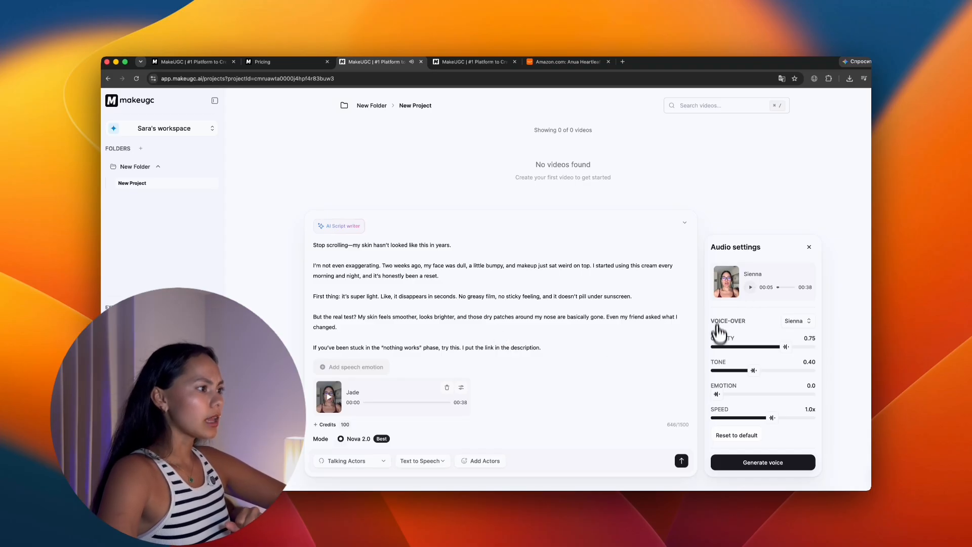
{"action": "left_click", "coordinate": [681, 461]}
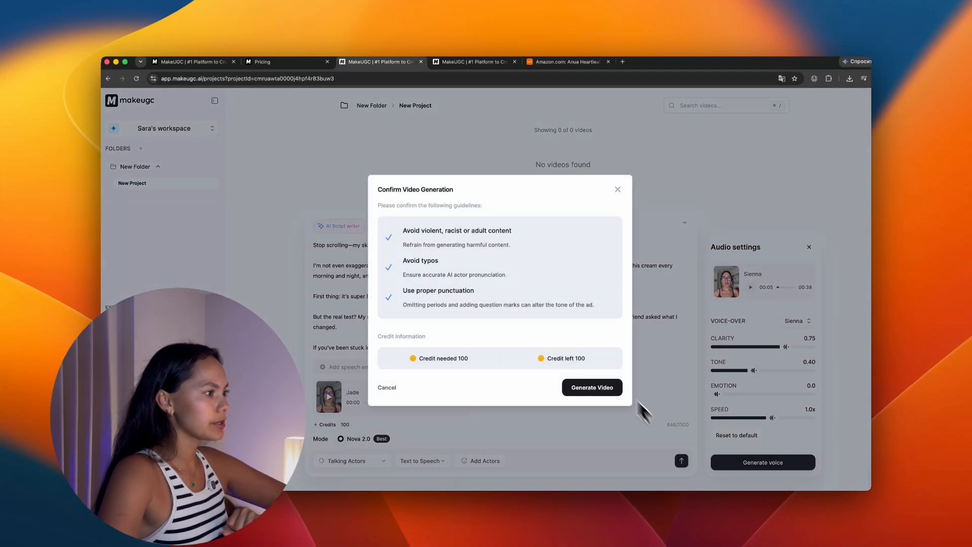
{"action": "left_click", "coordinate": [595, 392]}
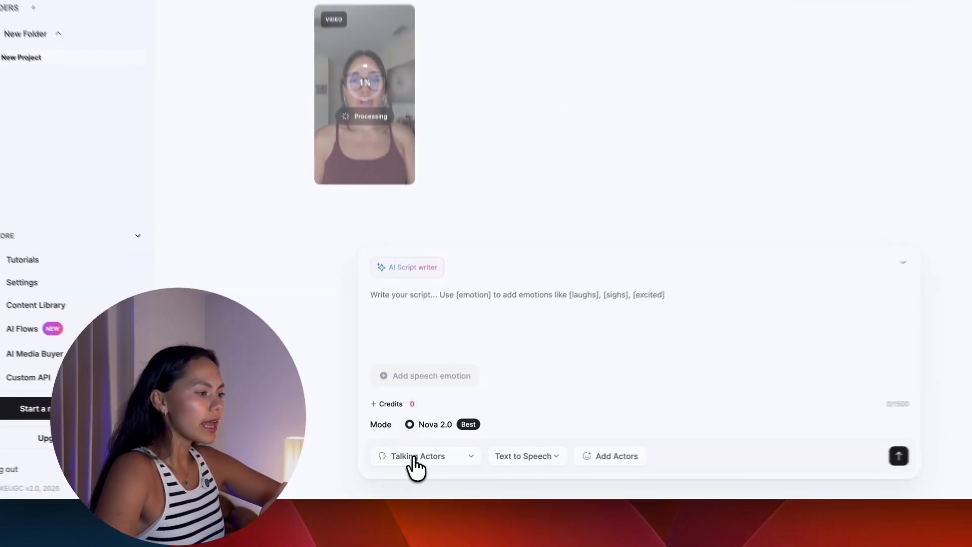
Go through the available video creation types and look at the Product In Hand setup.
{"action": "left_click", "coordinate": [408, 462]}
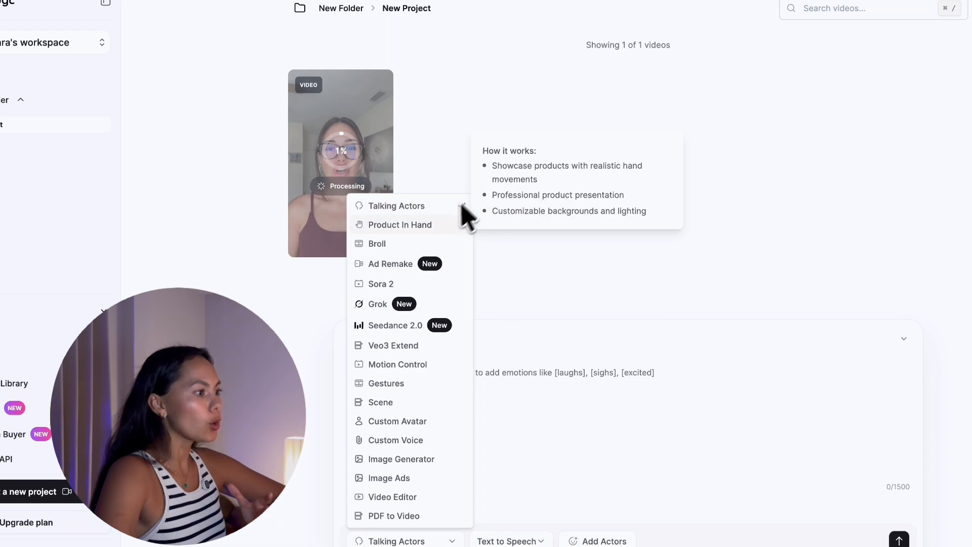
{"action": "left_click", "coordinate": [440, 231]}
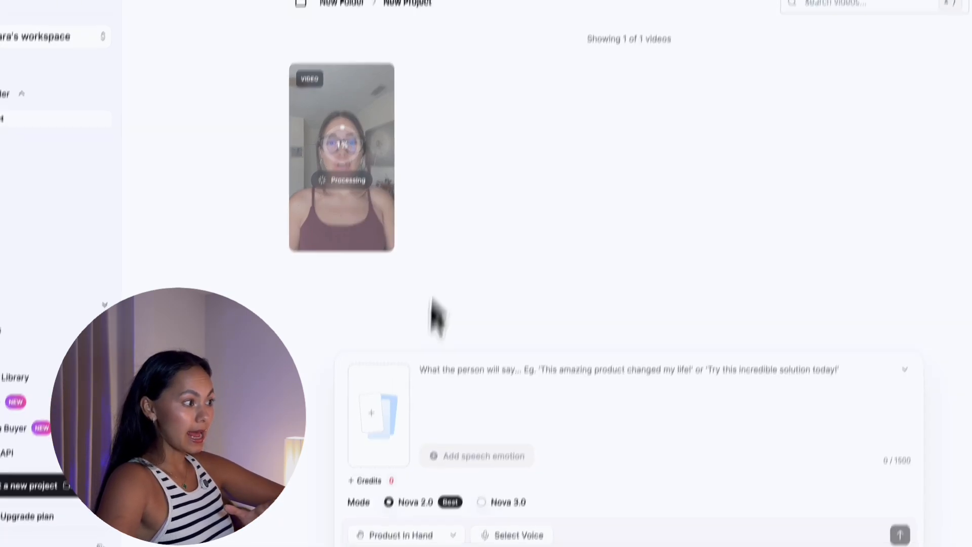
{"action": "left_click", "coordinate": [406, 540]}
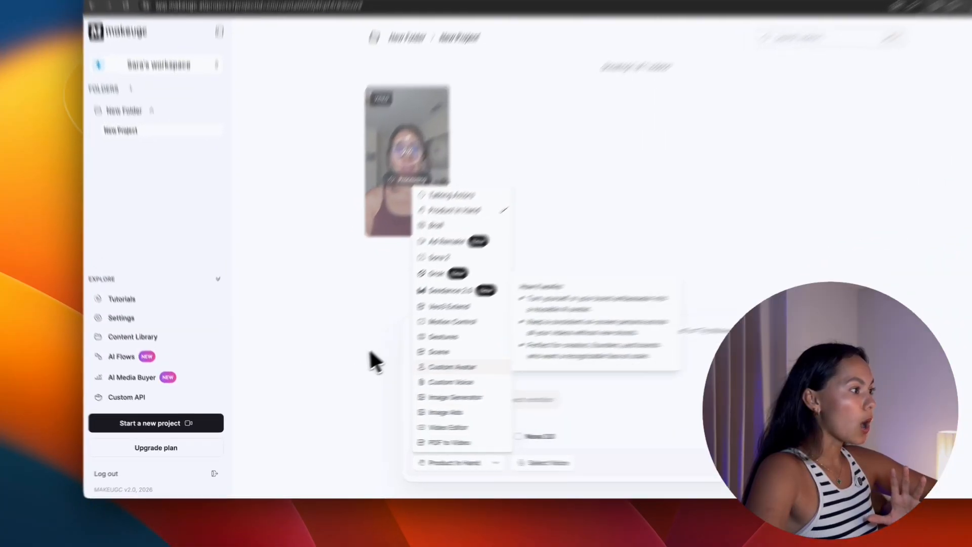
{"action": "left_click", "coordinate": [338, 365]}
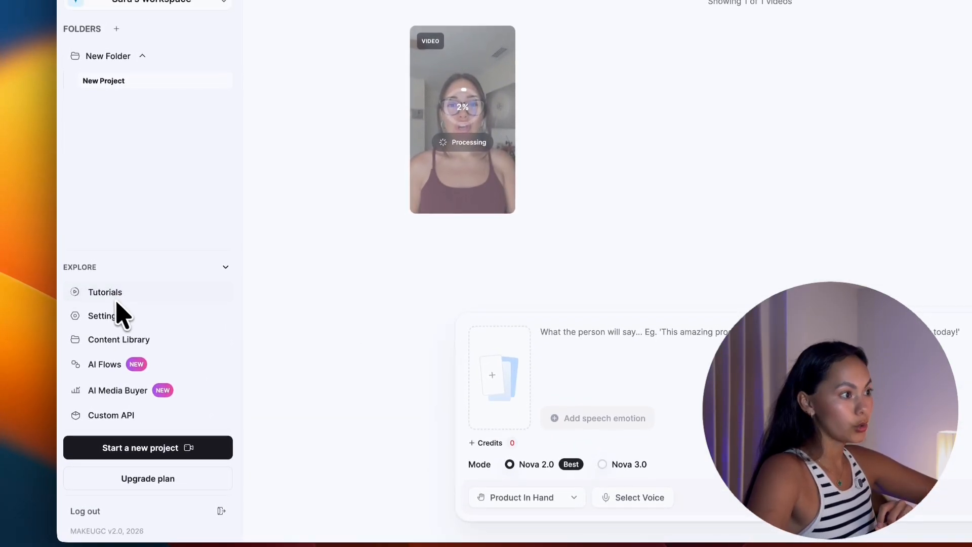
Open the Content Library and browse its AI ad templates.
{"action": "left_click", "coordinate": [125, 341]}
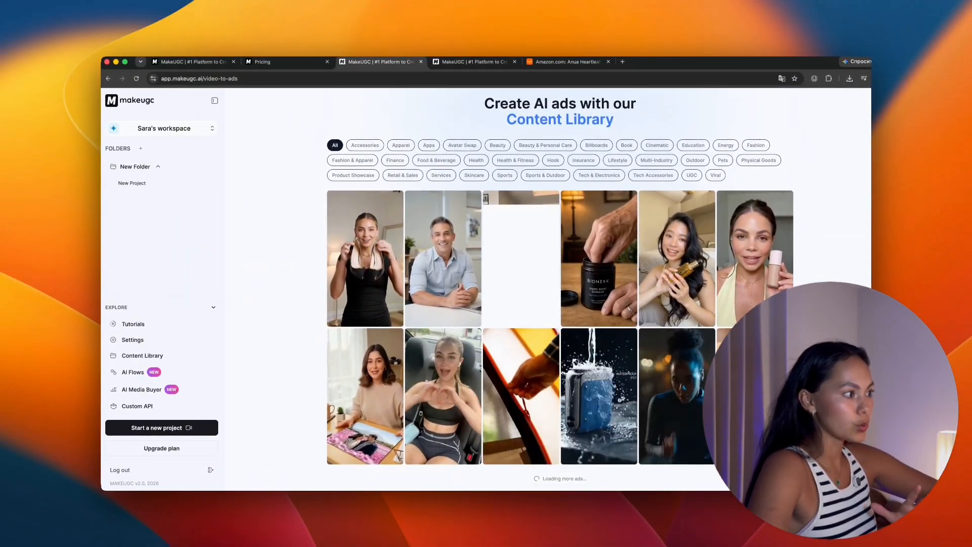
{"action": "scroll", "coordinate": [732, 315], "scroll_direction": "down", "scroll_amount": 2}
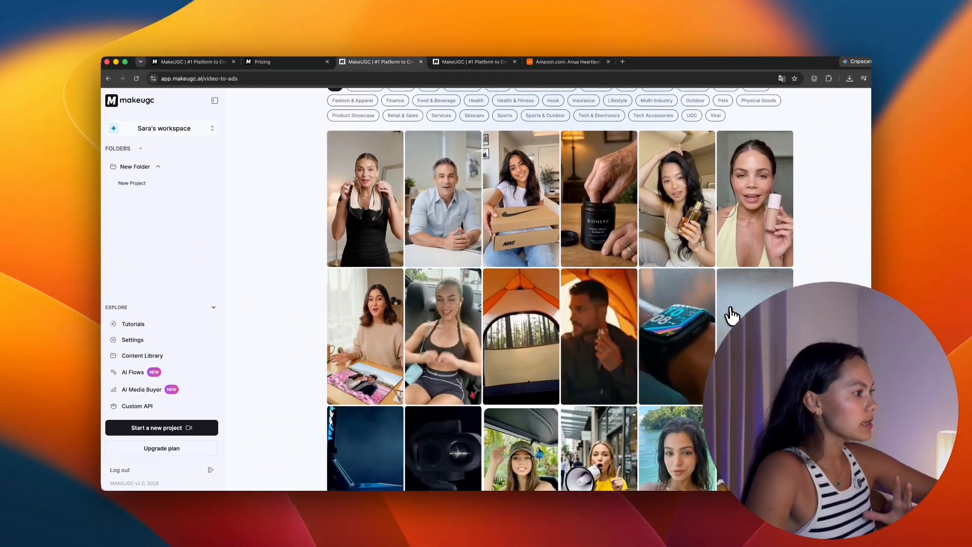
{"action": "scroll", "coordinate": [674, 319], "scroll_direction": "down", "scroll_amount": 1}
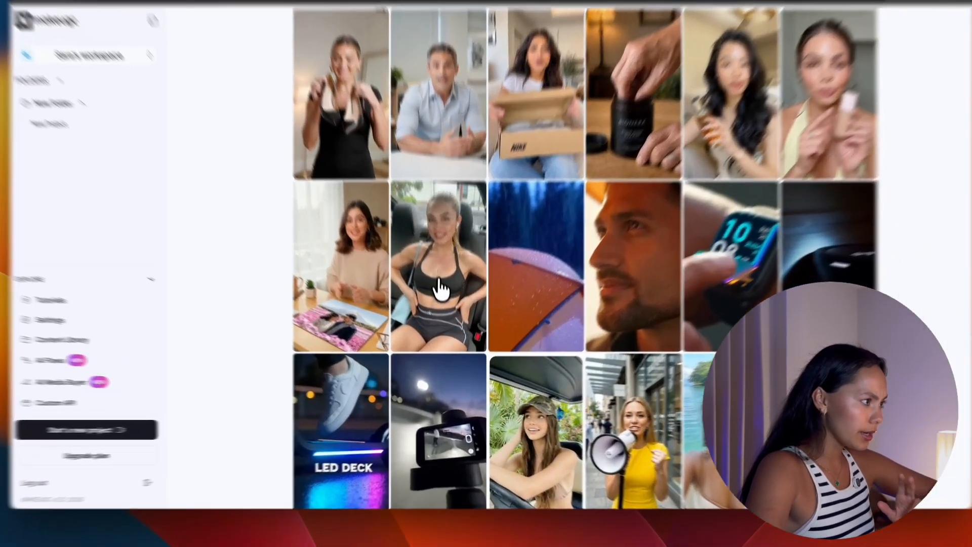
Examine the UGC Fitness Product Review ad with its Recreate form, then view the Universal Skincare UGC Review ad.
{"action": "left_click", "coordinate": [444, 314]}
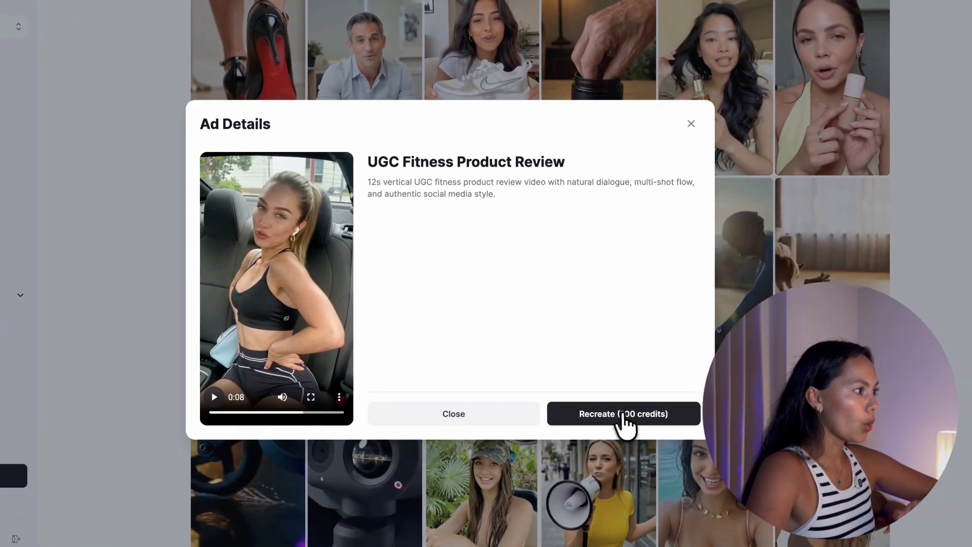
{"action": "left_click", "coordinate": [625, 414]}
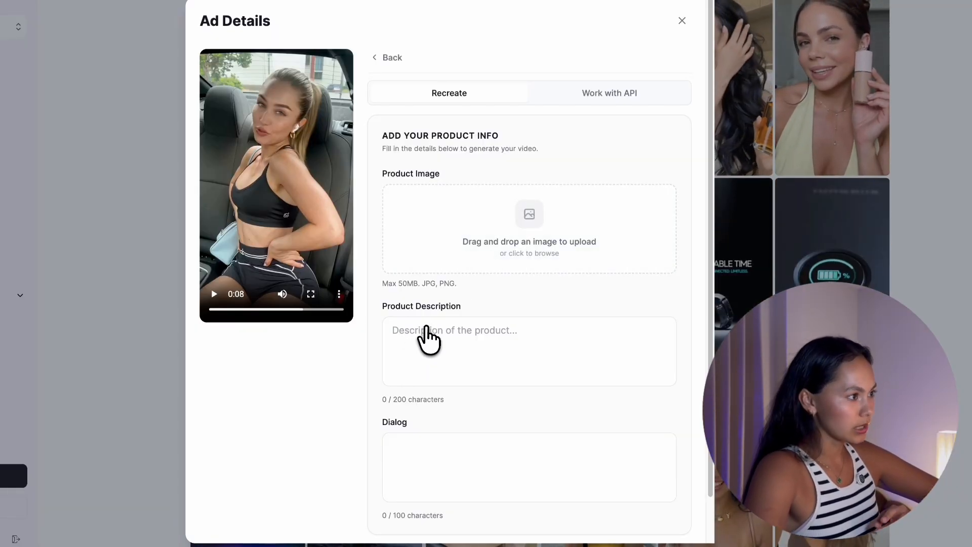
{"action": "scroll", "coordinate": [428, 337], "scroll_direction": "down", "scroll_amount": 2}
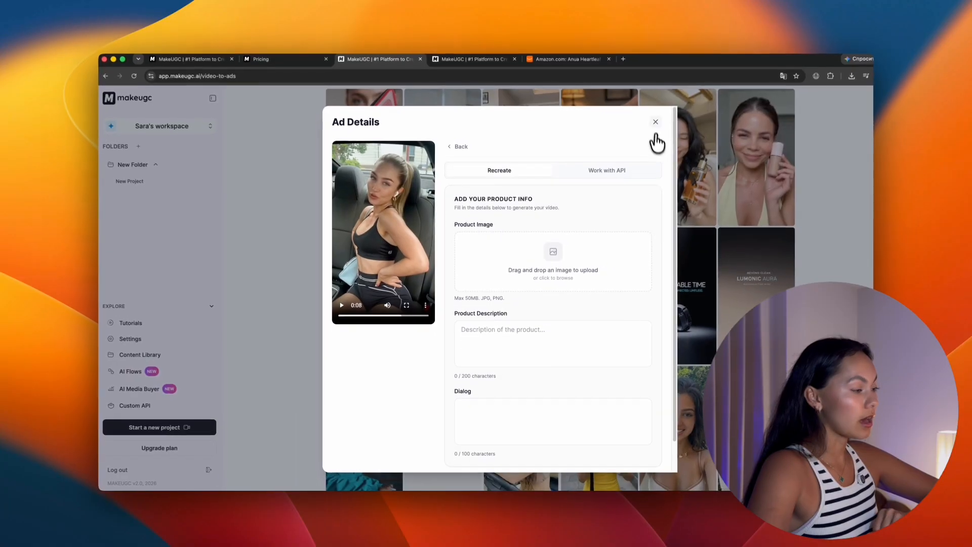
{"action": "left_click", "coordinate": [654, 131]}
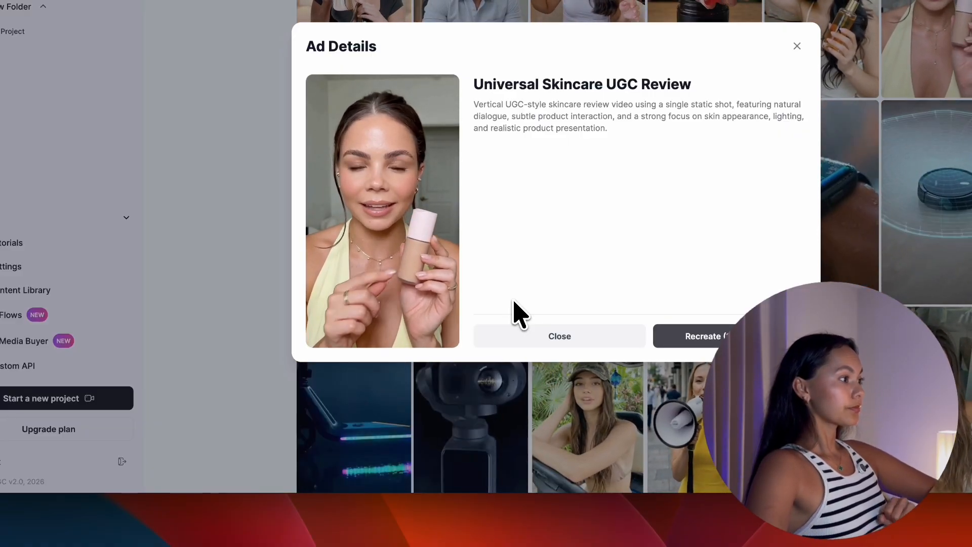
{"action": "left_click", "coordinate": [559, 337]}
{"action": "scroll", "coordinate": [734, 251], "scroll_direction": "down", "scroll_amount": 2}
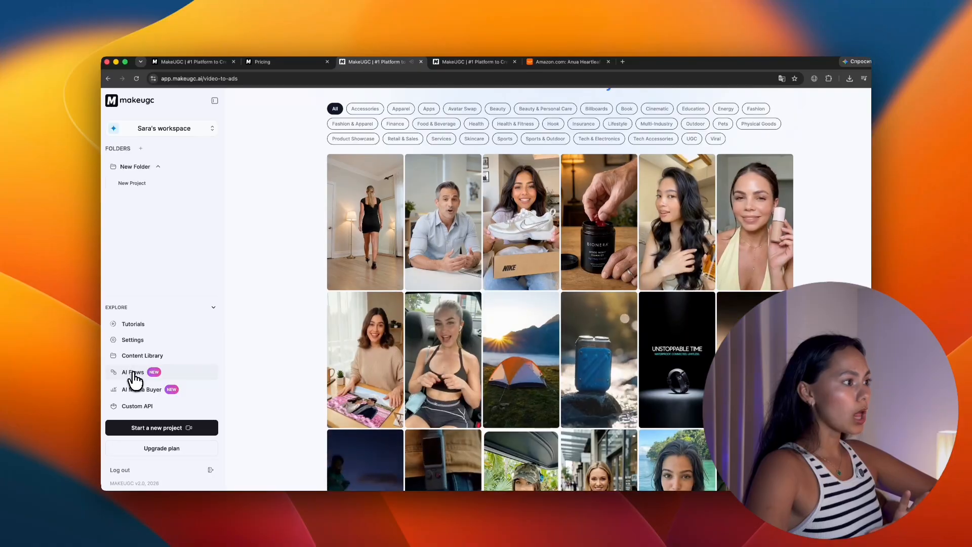
Browse the AI Flows library and create a flow from the Ad Hook Generator template.
{"action": "left_click", "coordinate": [133, 373]}
{"action": "scroll", "coordinate": [561, 304], "scroll_direction": "down", "scroll_amount": 2}
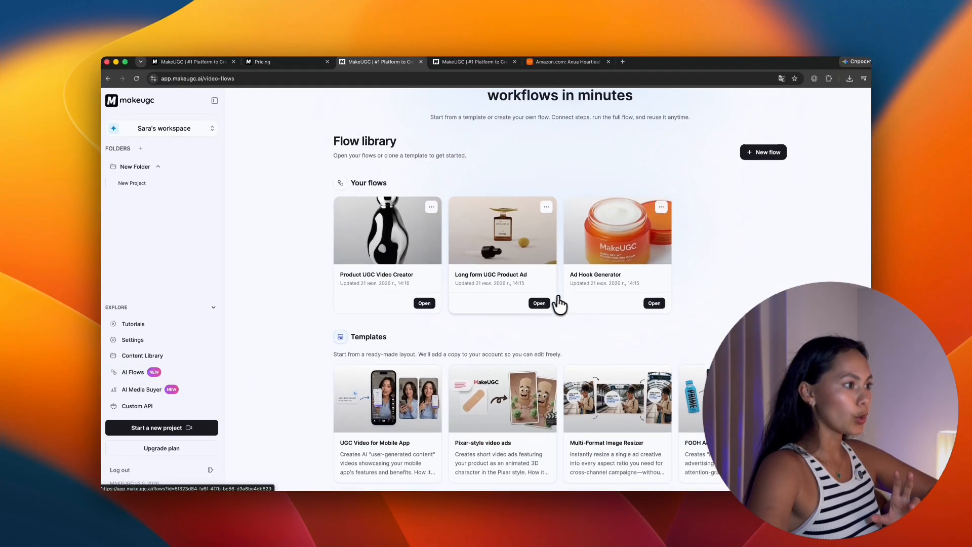
{"action": "scroll", "coordinate": [494, 341], "scroll_direction": "down", "scroll_amount": 3}
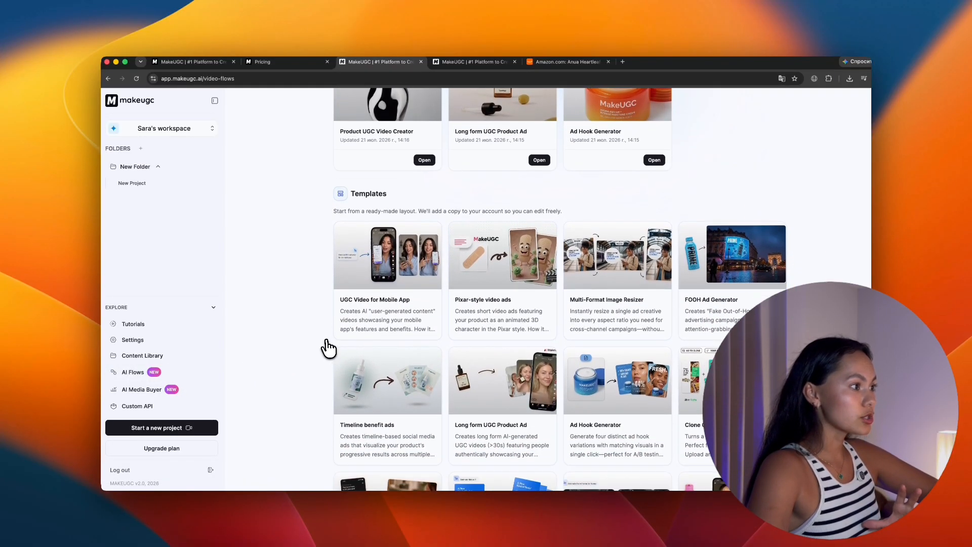
{"action": "scroll", "coordinate": [329, 347], "scroll_direction": "down", "scroll_amount": 3}
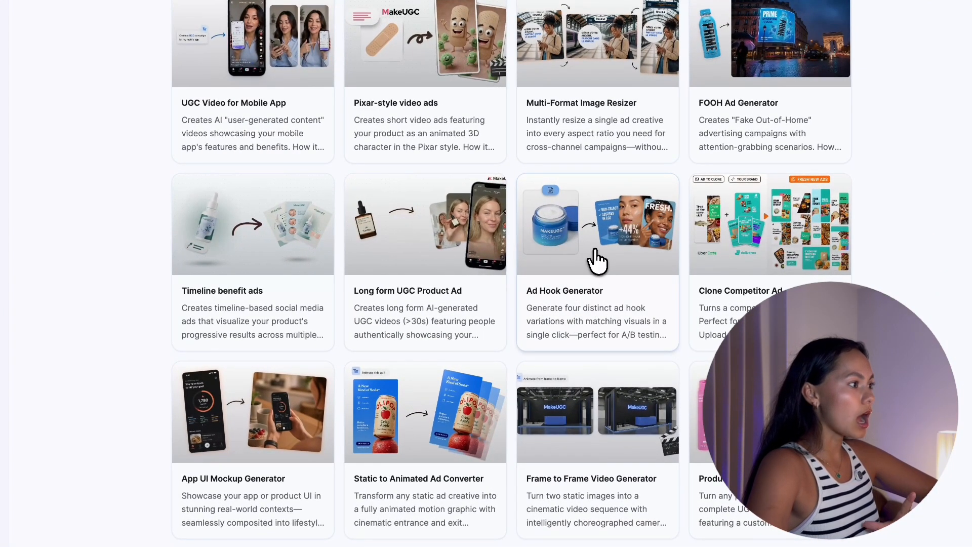
{"action": "left_click", "coordinate": [613, 294]}
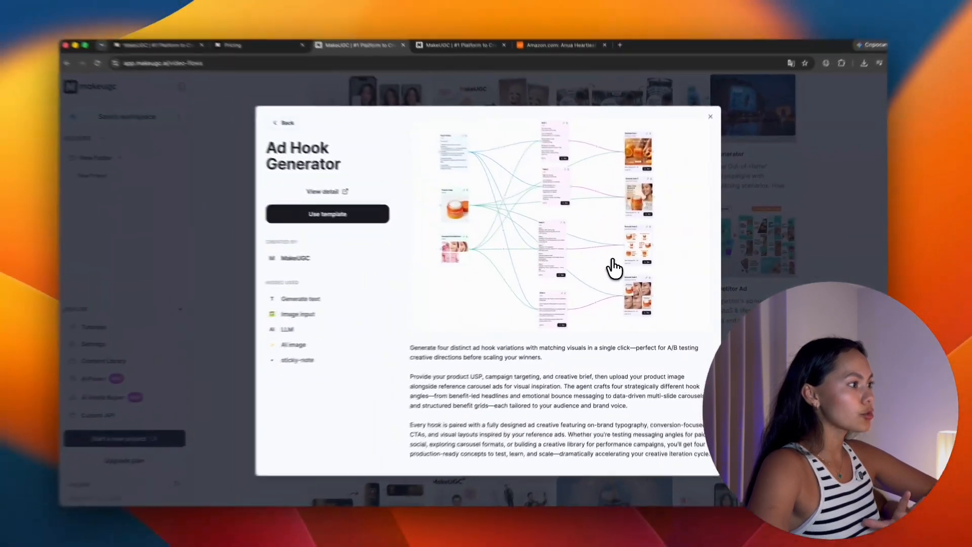
{"action": "left_click", "coordinate": [319, 213]}
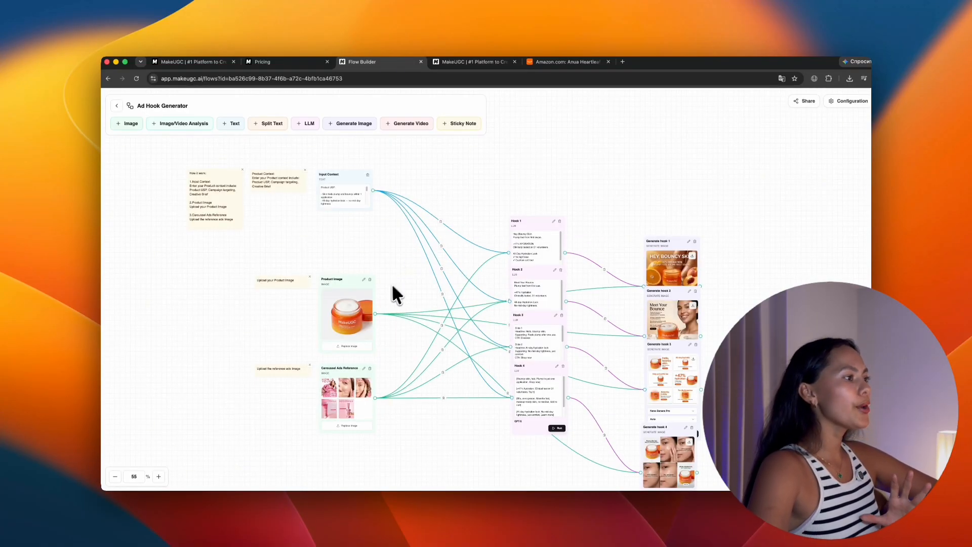
Spread the Generate hook 1, 2, 3 and 4 image nodes apart on the flow canvas.
{"action": "left_click_drag", "start_coordinate": [373, 333], "coordinate": [294, 265]}
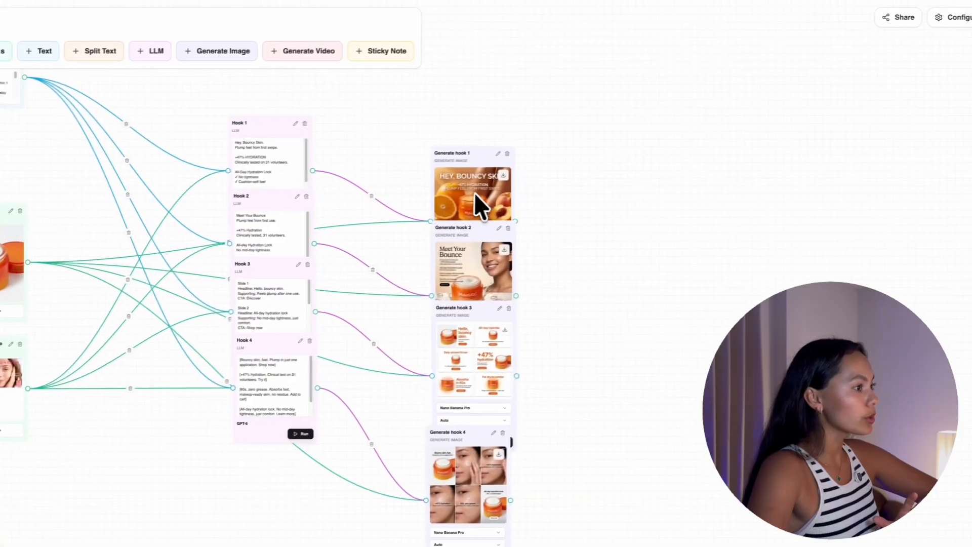
{"action": "left_click_drag", "start_coordinate": [526, 218], "coordinate": [620, 180]}
{"action": "left_click_drag", "start_coordinate": [484, 283], "coordinate": [653, 345]}
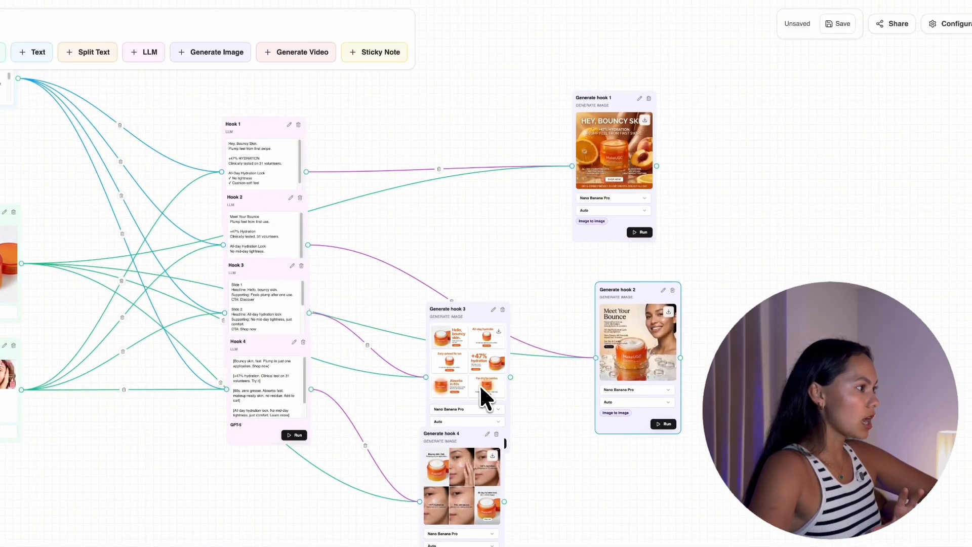
{"action": "left_click_drag", "start_coordinate": [479, 386], "coordinate": [757, 500]}
{"action": "left_click_drag", "start_coordinate": [452, 497], "coordinate": [437, 508]}
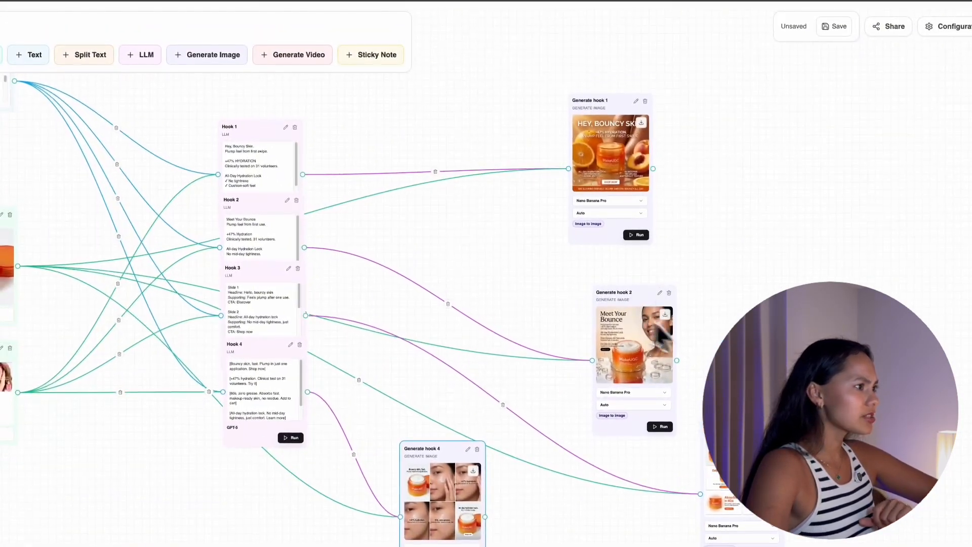
{"action": "scroll", "coordinate": [557, 232], "scroll_direction": "left", "scroll_amount": 5}
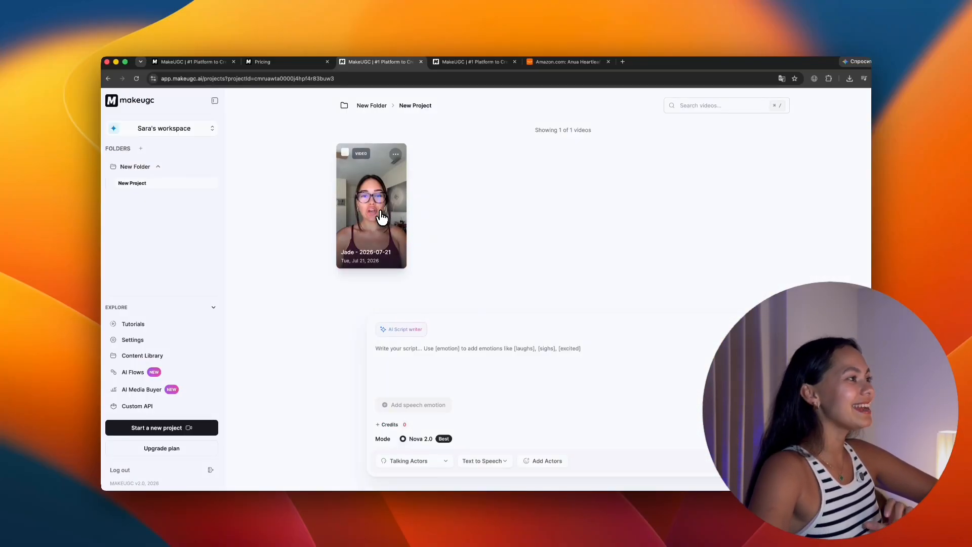
Return to New Project, play the finished Jade video to review it, and close its details.
{"action": "left_click", "coordinate": [392, 246]}
{"action": "left_click", "coordinate": [385, 298]}
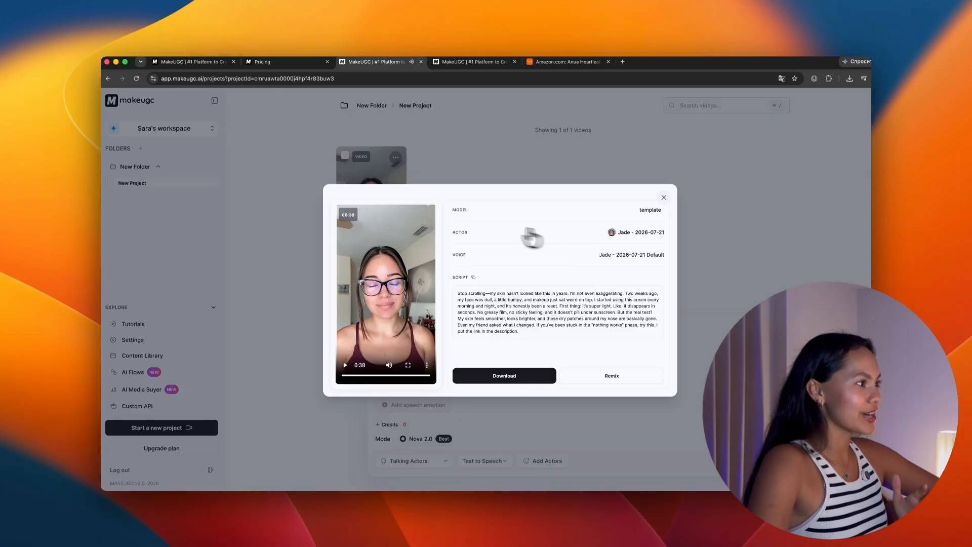
{"action": "left_click", "coordinate": [663, 197]}
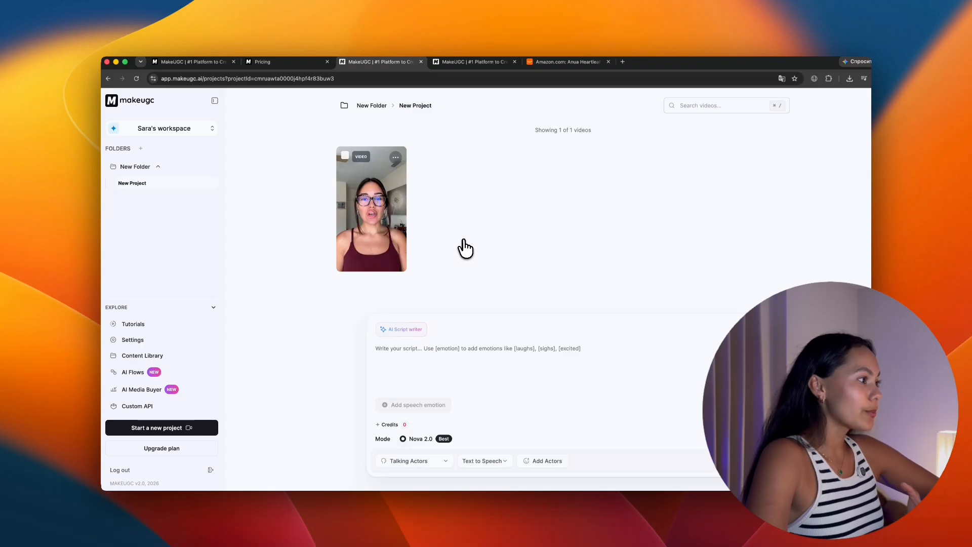
Open MakeUGC's Pricing page and compare the credits, monthly prices and included features of the Start up, Growth, Pro and Enterprise plans.
{"action": "left_click", "coordinate": [282, 62]}
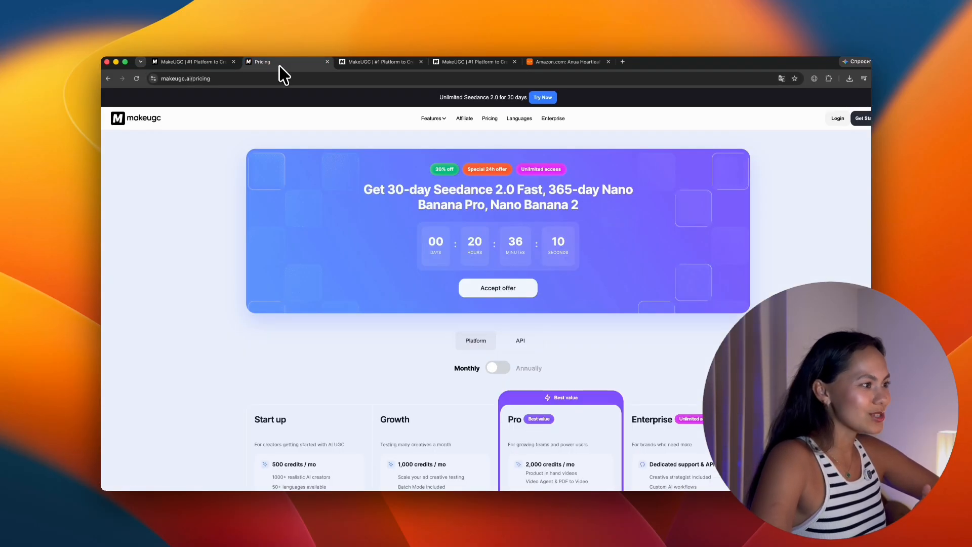
{"action": "scroll", "coordinate": [668, 324], "scroll_direction": "down", "scroll_amount": 4}
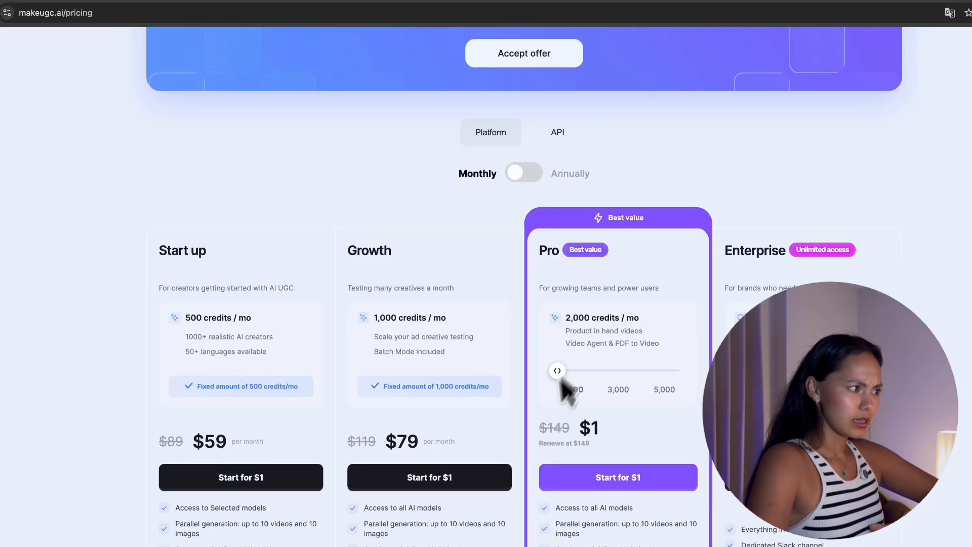
{"action": "scroll", "coordinate": [588, 440], "scroll_direction": "down", "scroll_amount": 4}
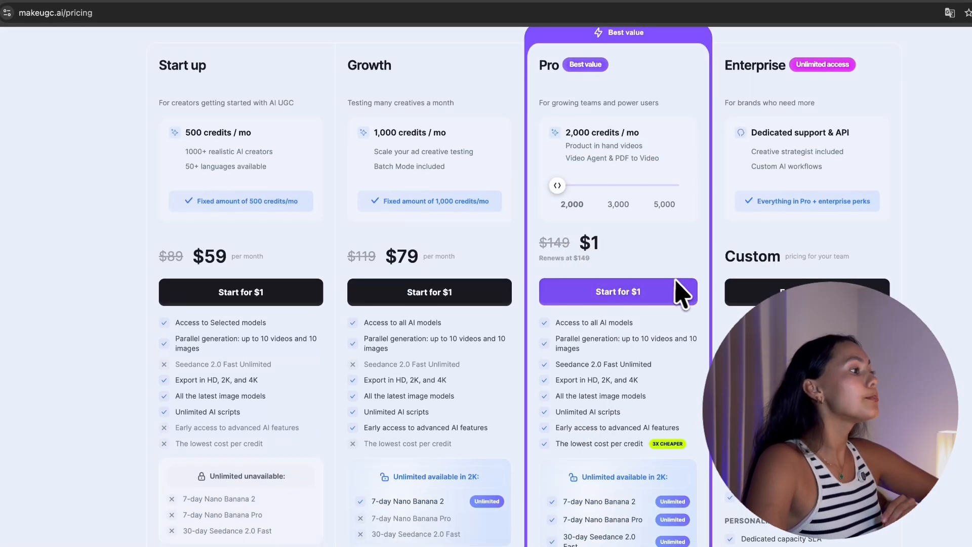
{"action": "scroll", "coordinate": [696, 299], "scroll_direction": "down", "scroll_amount": 1}
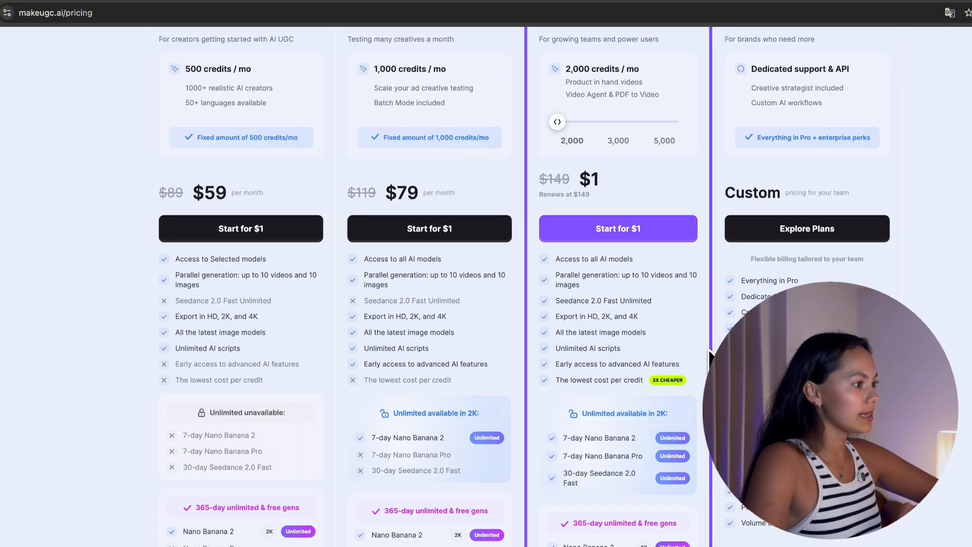
{"action": "scroll", "coordinate": [709, 357], "scroll_direction": "up", "scroll_amount": 3}
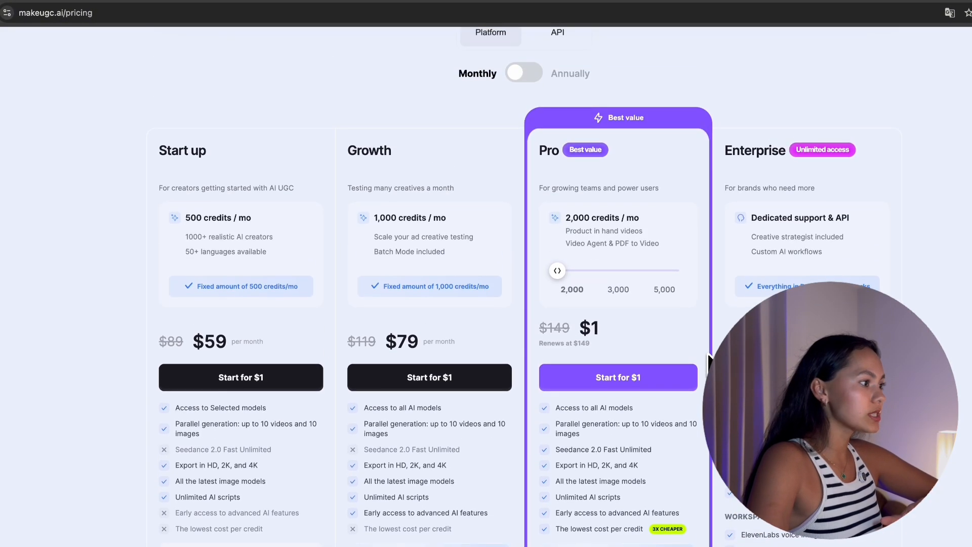
{"action": "scroll", "coordinate": [709, 357], "scroll_direction": "up", "scroll_amount": 1}
{"action": "scroll", "coordinate": [693, 360], "scroll_direction": "up", "scroll_amount": 2}
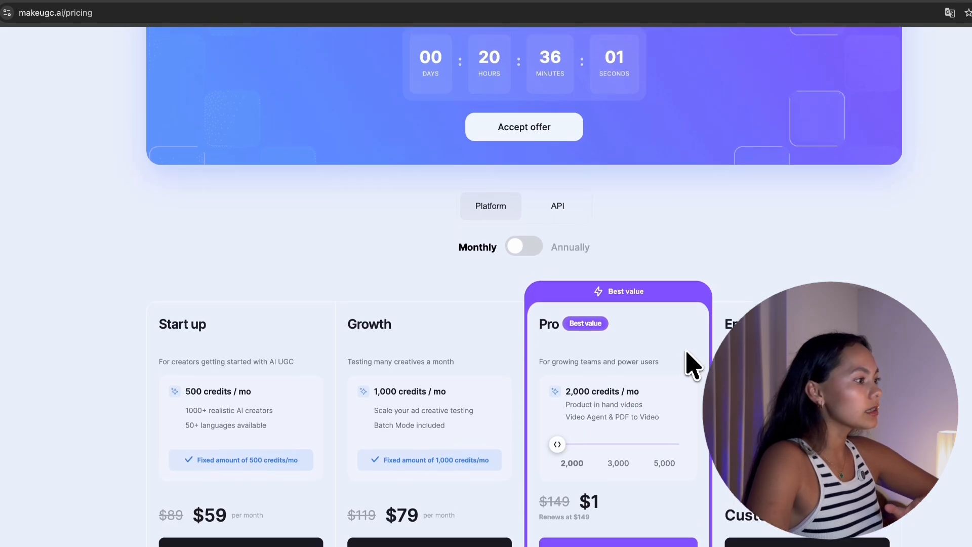
{"action": "scroll", "coordinate": [684, 365], "scroll_direction": "up", "scroll_amount": 2}
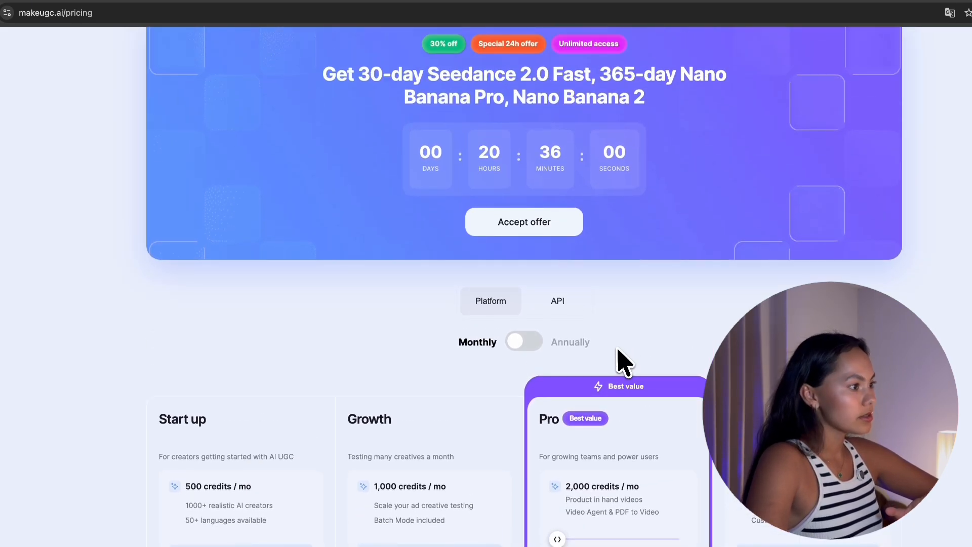
{"action": "scroll", "coordinate": [575, 348], "scroll_direction": "down", "scroll_amount": 3}
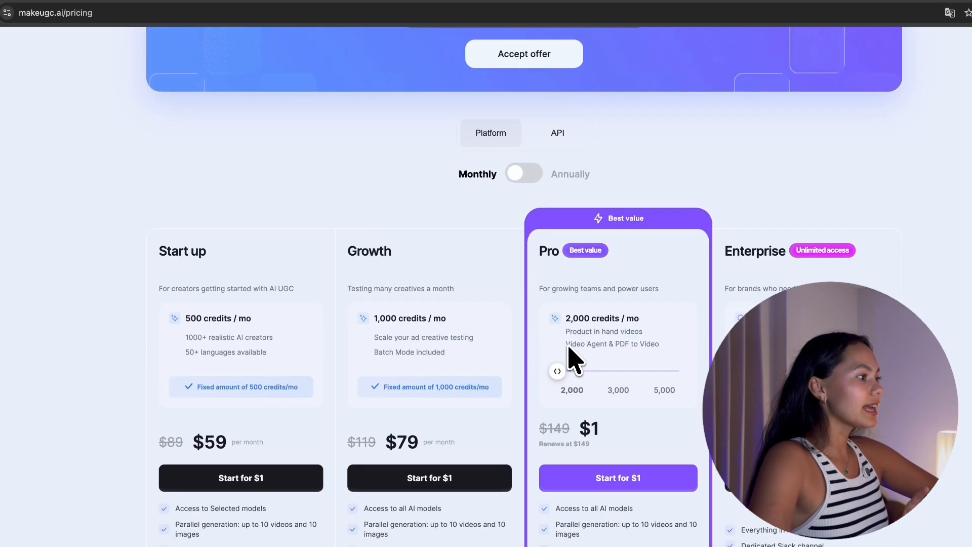
{"action": "scroll", "coordinate": [583, 362], "scroll_direction": "down", "scroll_amount": 1}
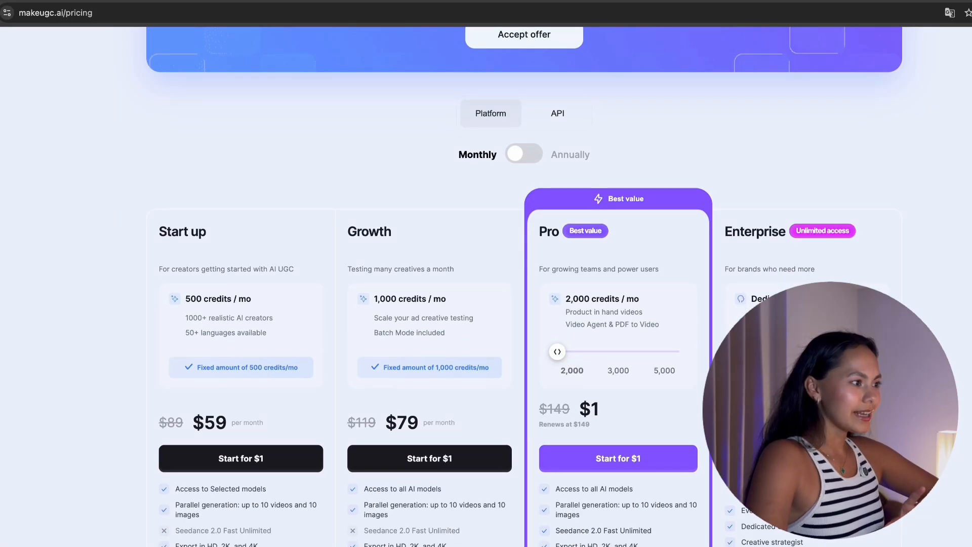